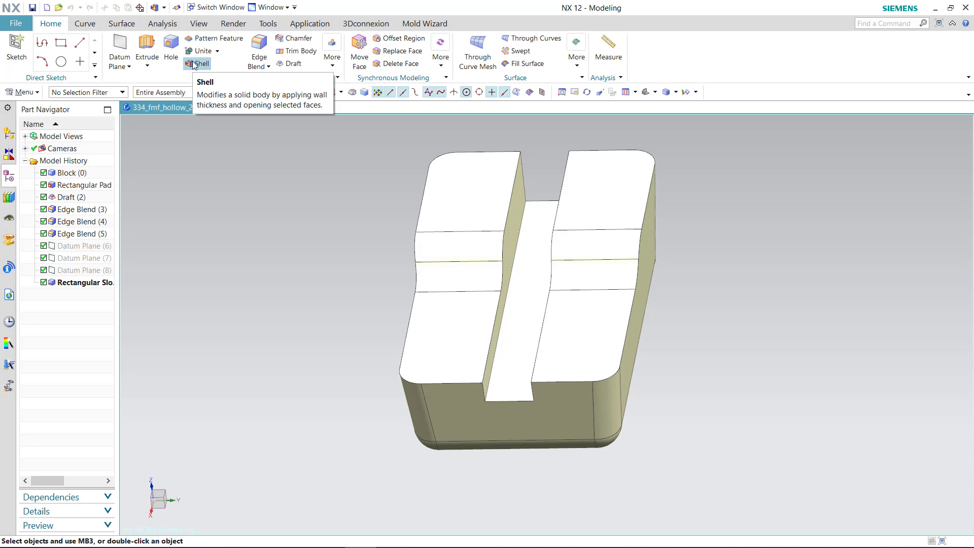
# Start a Remove Faces, then Shell feature, keeping the 5 mm thickness ready to edit.
pyautogui.click(196, 64)
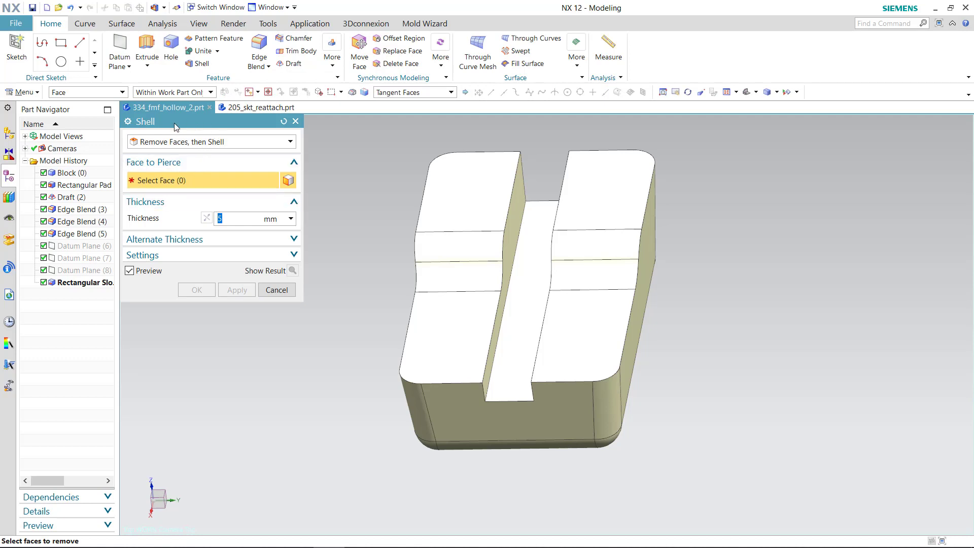
pyautogui.moveTo(174, 123); pyautogui.dragTo(165, 148)
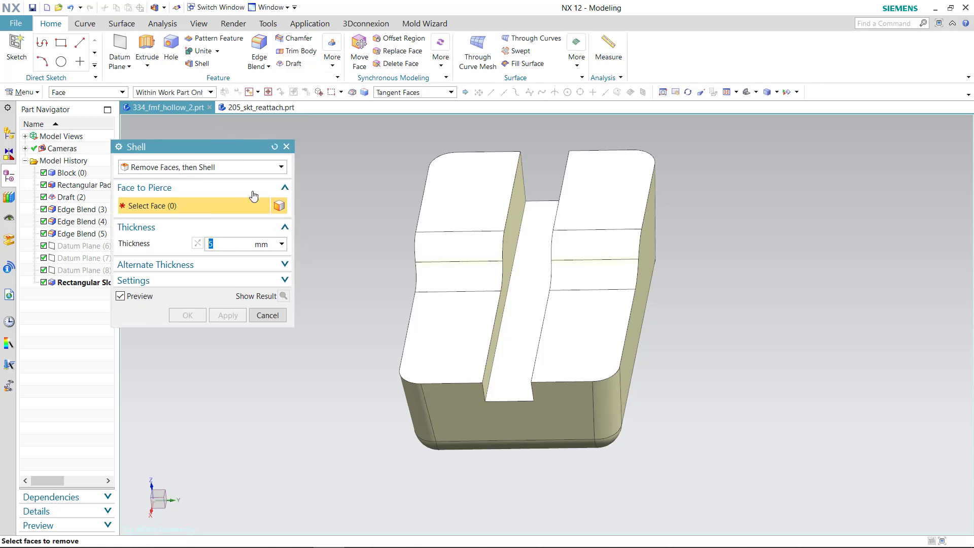
pyautogui.click(166, 171)
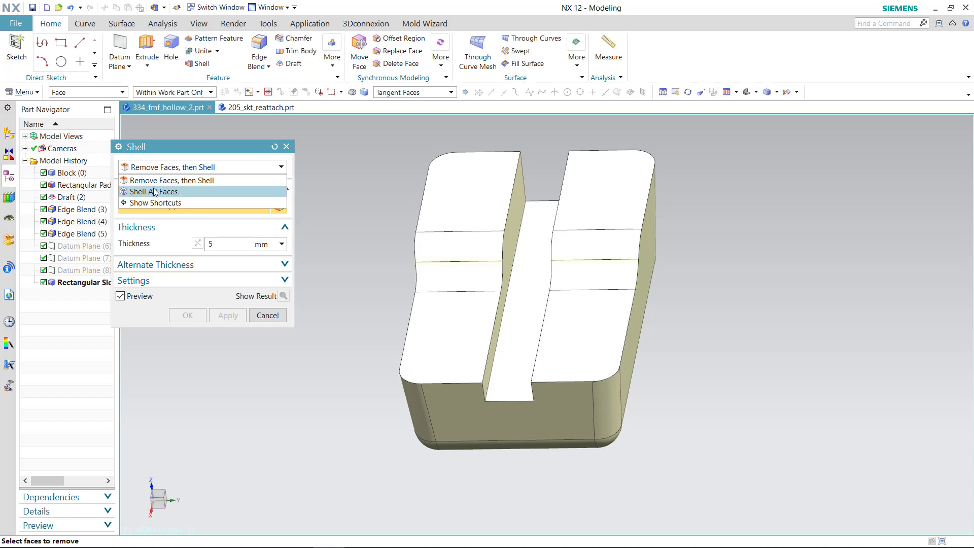
pyautogui.click(176, 180)
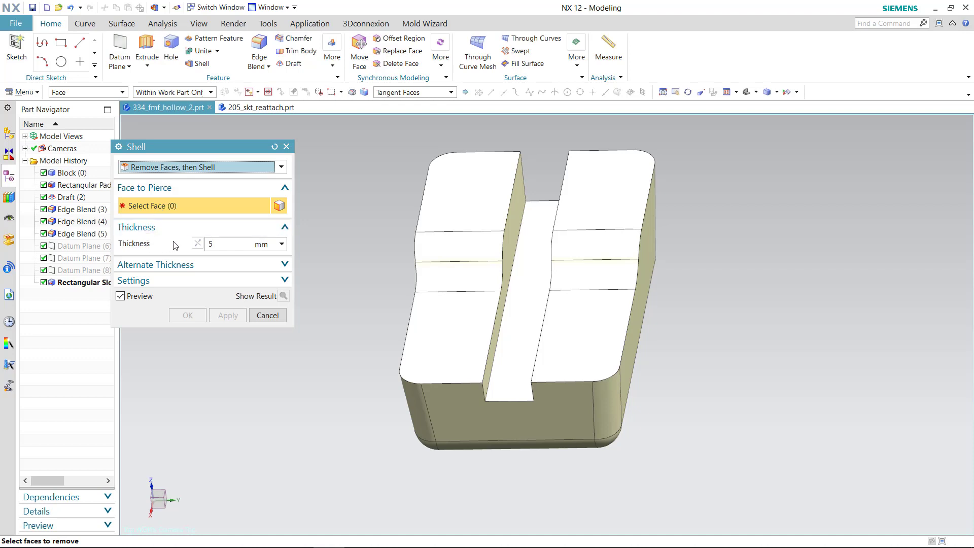
pyautogui.doubleClick(216, 242)
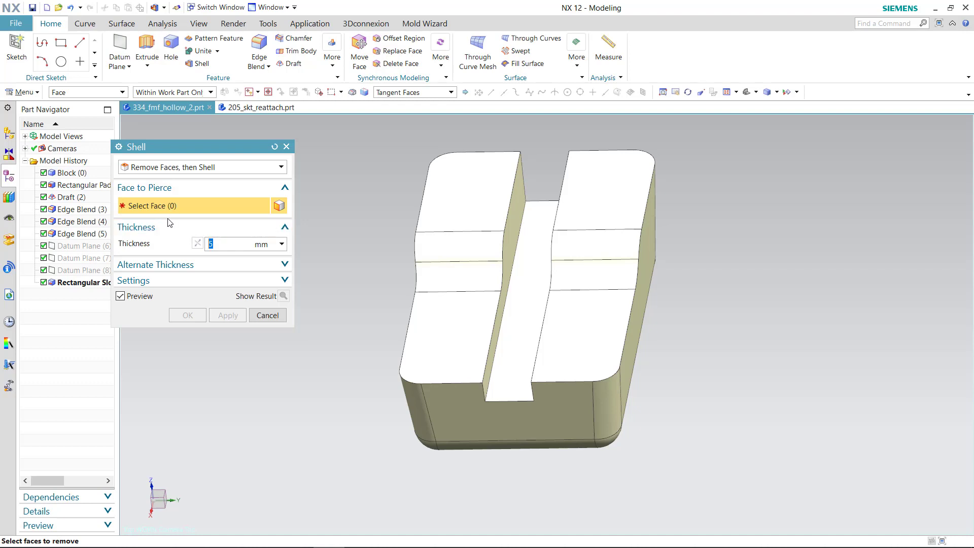
# Set 1 mm walls and remove the top, slot and wall faces, eleven in total.
pyautogui.click(474, 226)
pyautogui.write('1')
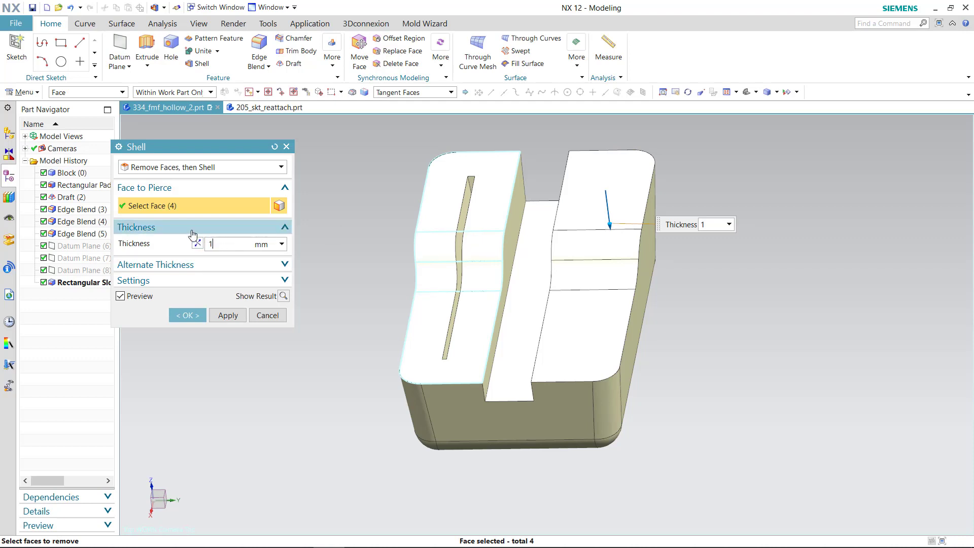
pyautogui.press('Return')
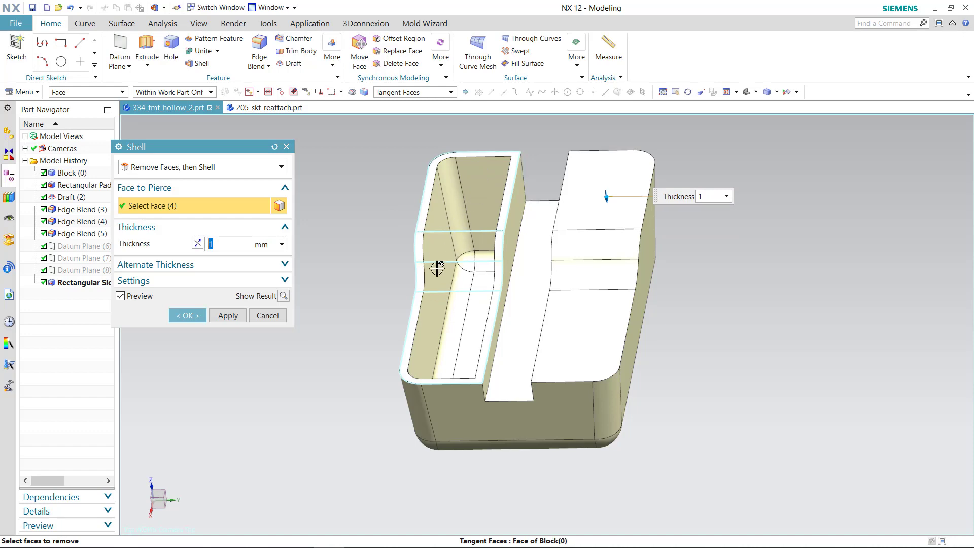
pyautogui.moveTo(452, 299)
pyautogui.mouseDown(button='middle')
pyautogui.moveTo(499, 340)
pyautogui.moveTo(477, 228)
pyautogui.mouseUp(button='middle')
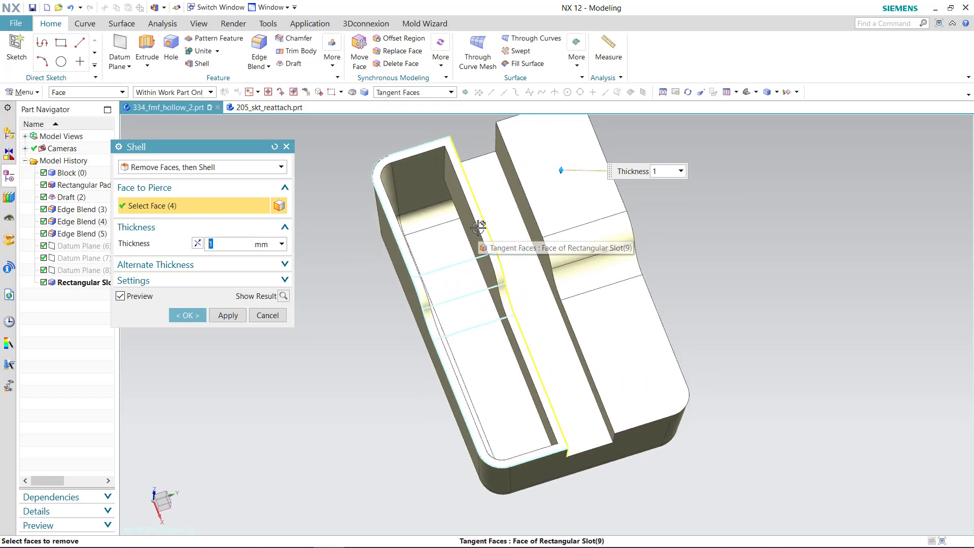
pyautogui.click(478, 228)
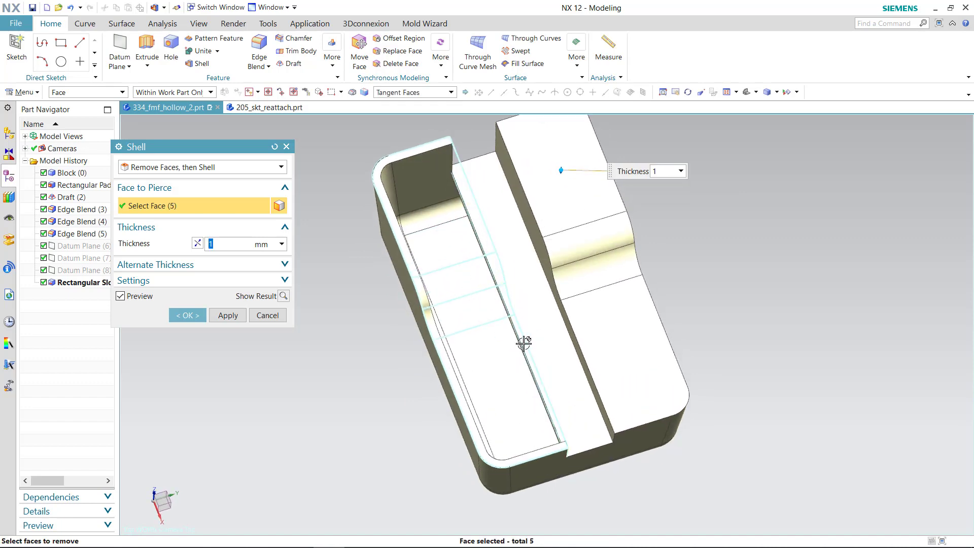
pyautogui.moveTo(524, 343); pyautogui.dragTo(502, 326, button='middle')
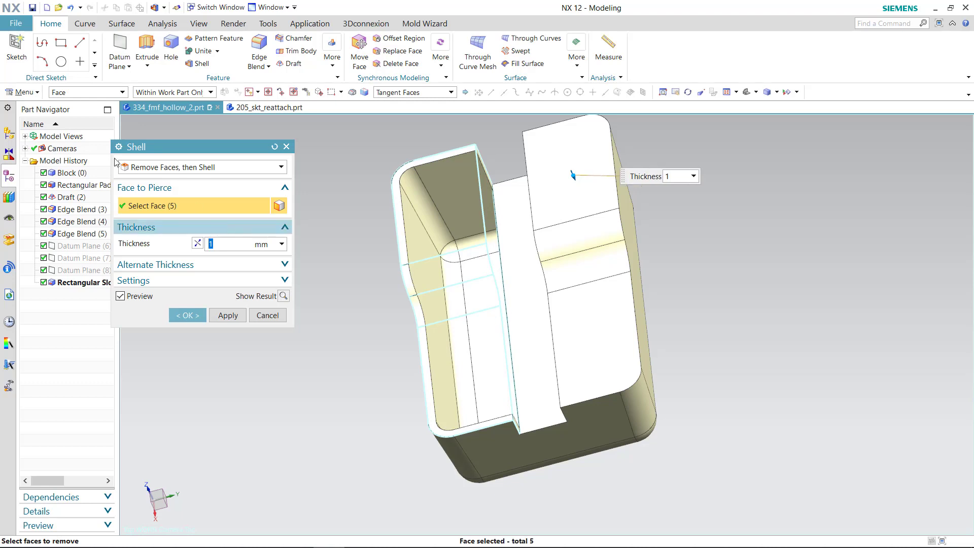
pyautogui.click(521, 245)
pyautogui.moveTo(507, 298)
pyautogui.mouseDown(button='middle')
pyautogui.moveTo(531, 300)
pyautogui.moveTo(563, 276)
pyautogui.moveTo(537, 283)
pyautogui.mouseUp(button='middle')
pyautogui.click(542, 253)
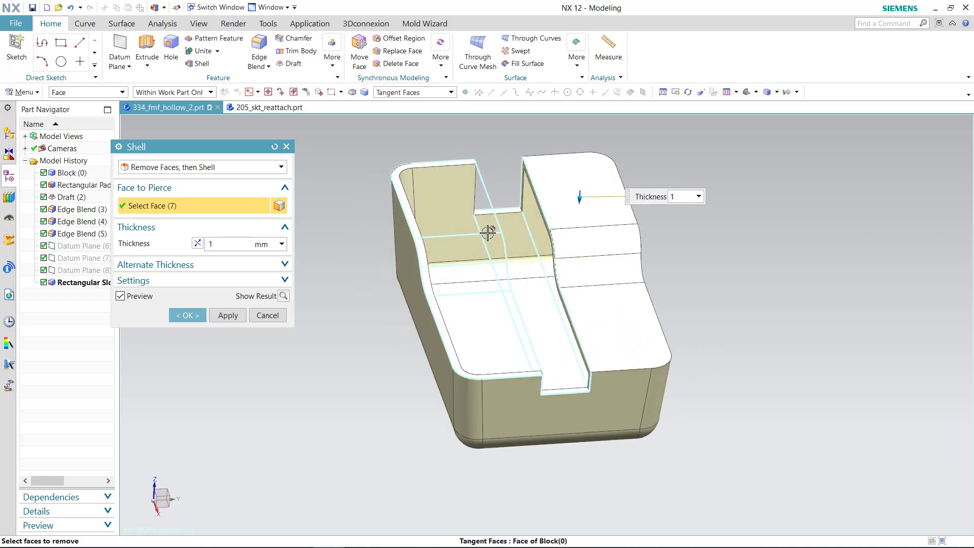
pyautogui.click(559, 208)
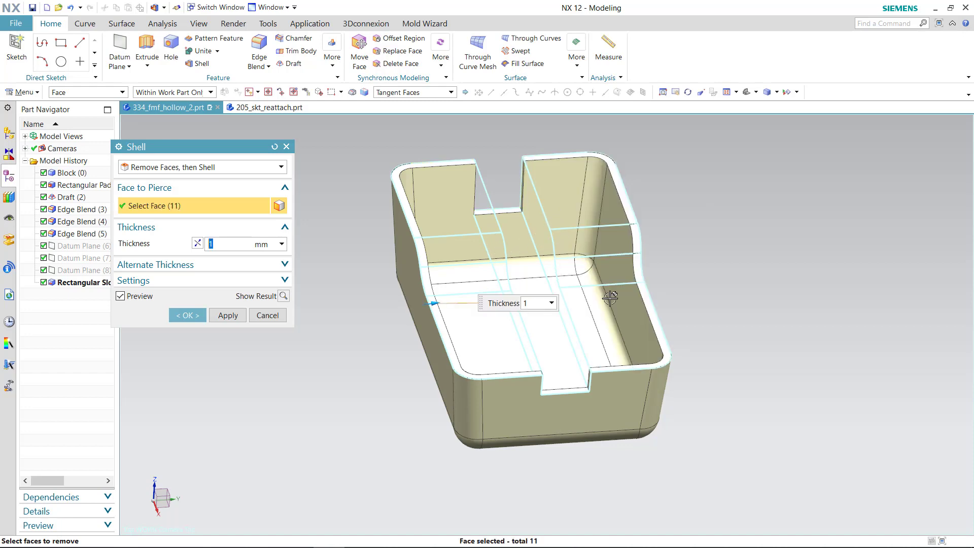
pyautogui.moveTo(615, 294)
pyautogui.mouseDown(button='middle')
pyautogui.moveTo(628, 317)
pyautogui.moveTo(604, 306)
pyautogui.moveTo(613, 310)
pyautogui.mouseUp(button='middle')
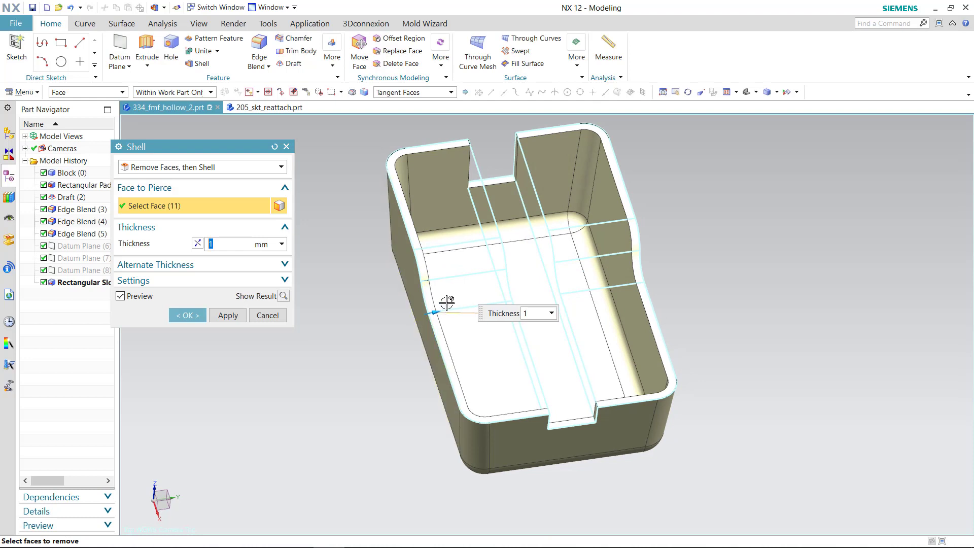
# Drag the shell wall thickness to 1.5 mm.
pyautogui.moveTo(439, 310); pyautogui.dragTo(446, 315)
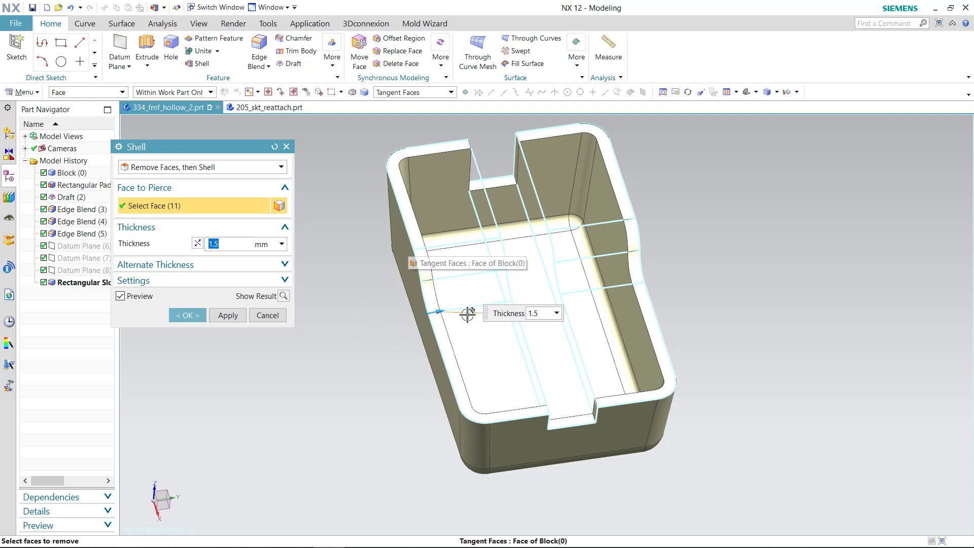
pyautogui.moveTo(440, 311); pyautogui.dragTo(419, 315)
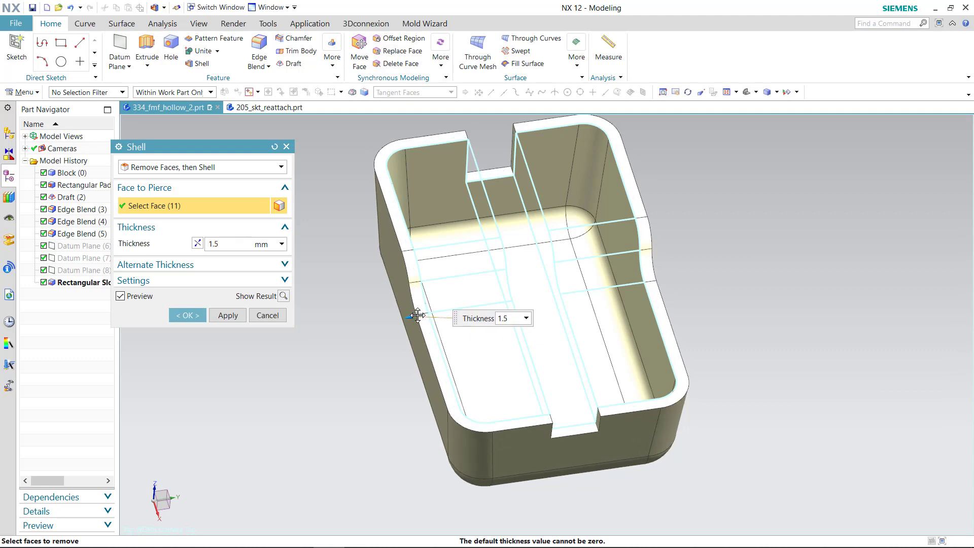
pyautogui.click(417, 315)
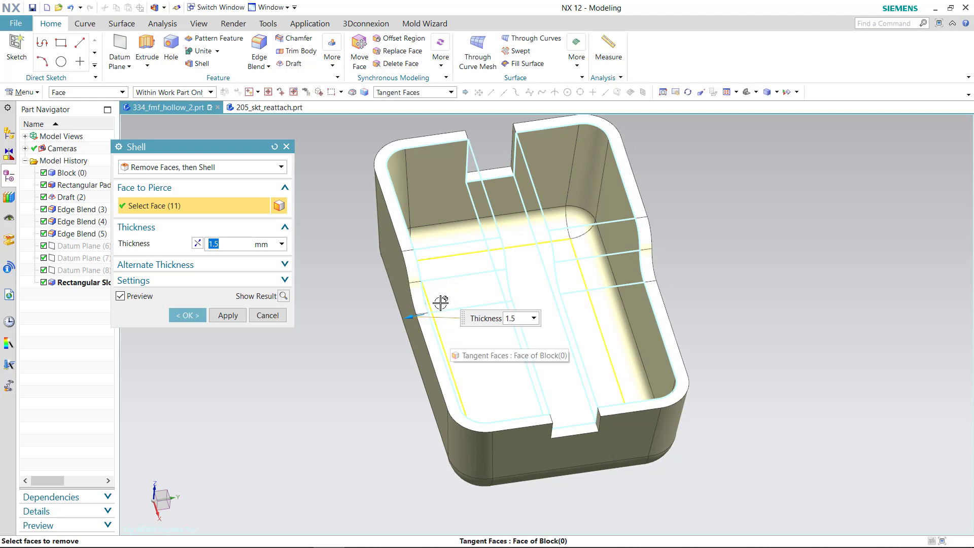
pyautogui.click(413, 315)
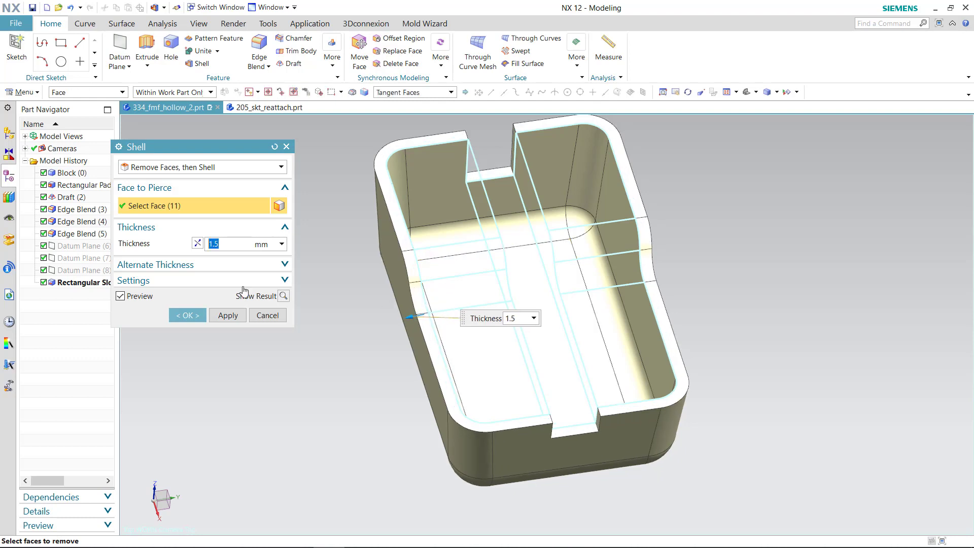
# Expand Settings and Alternate Thickness, then cancel the shell.
pyautogui.click(276, 280)
pyautogui.click(234, 265)
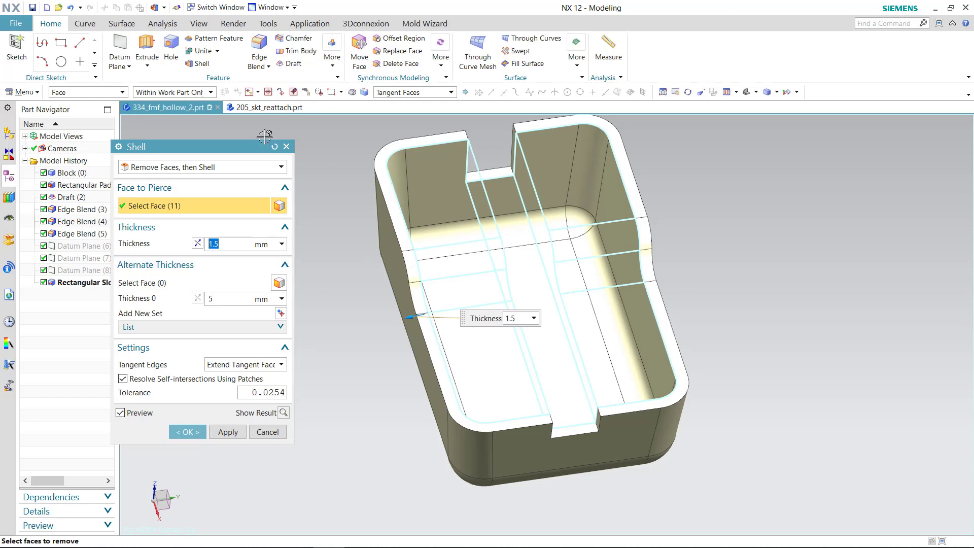
pyautogui.click(287, 148)
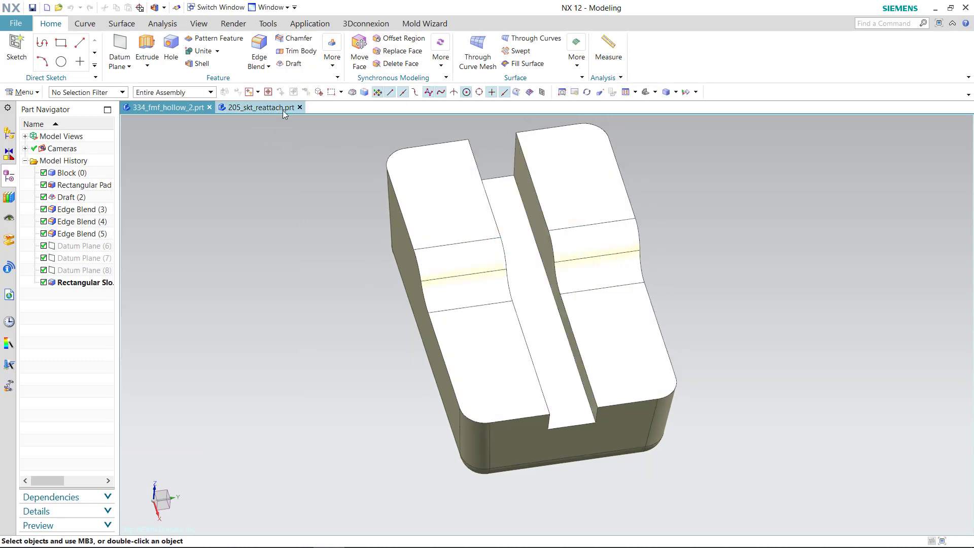
# Switch to 205_skt_reattach.prt and start a Shell with Alternate Thickness expanded.
pyautogui.click(282, 109)
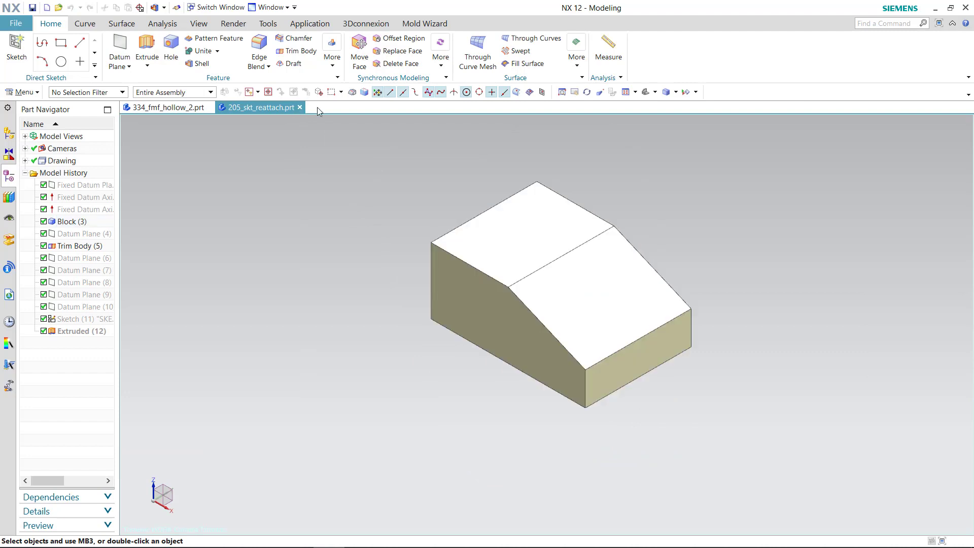
pyautogui.click(198, 64)
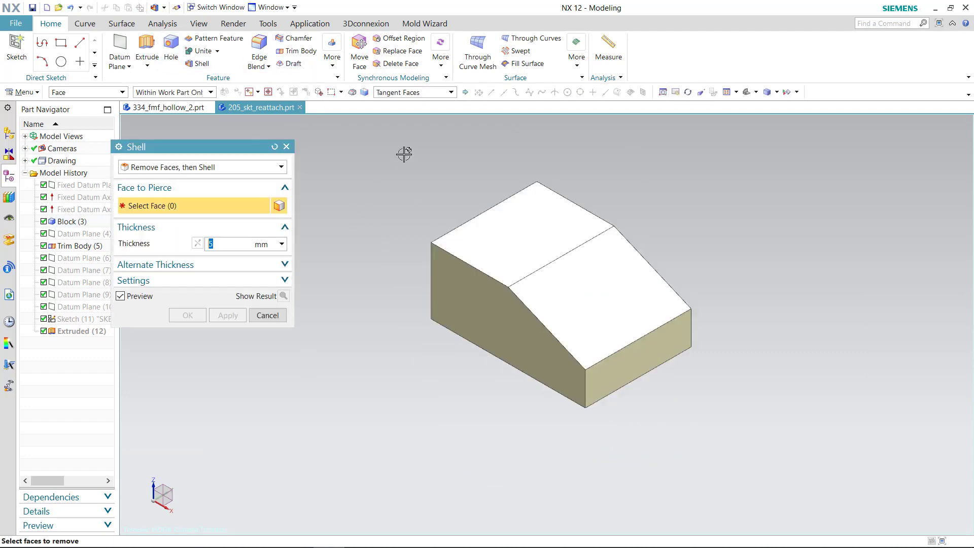
pyautogui.click(177, 272)
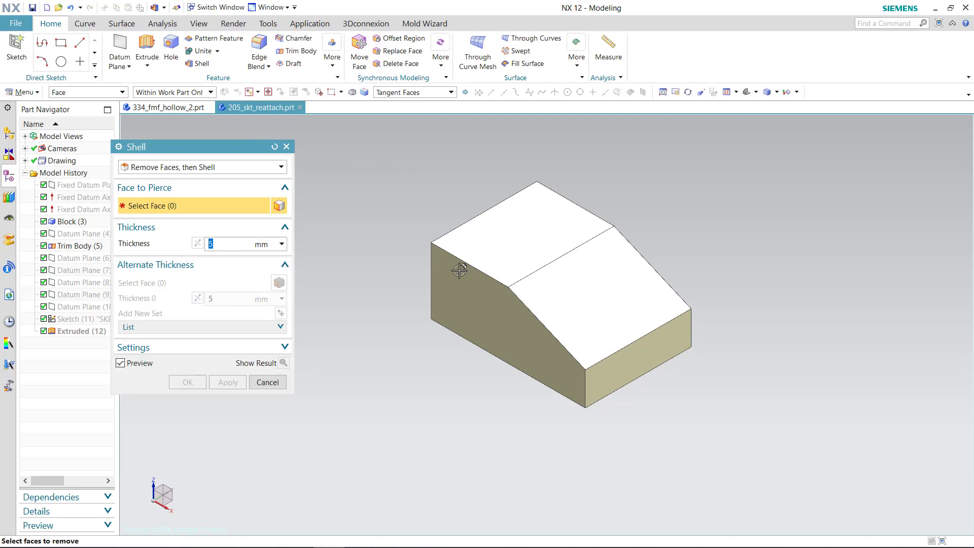
# Remove both top faces of the ramp block and thin the walls from 5 to 2 mm.
pyautogui.click(504, 257)
pyautogui.click(570, 278)
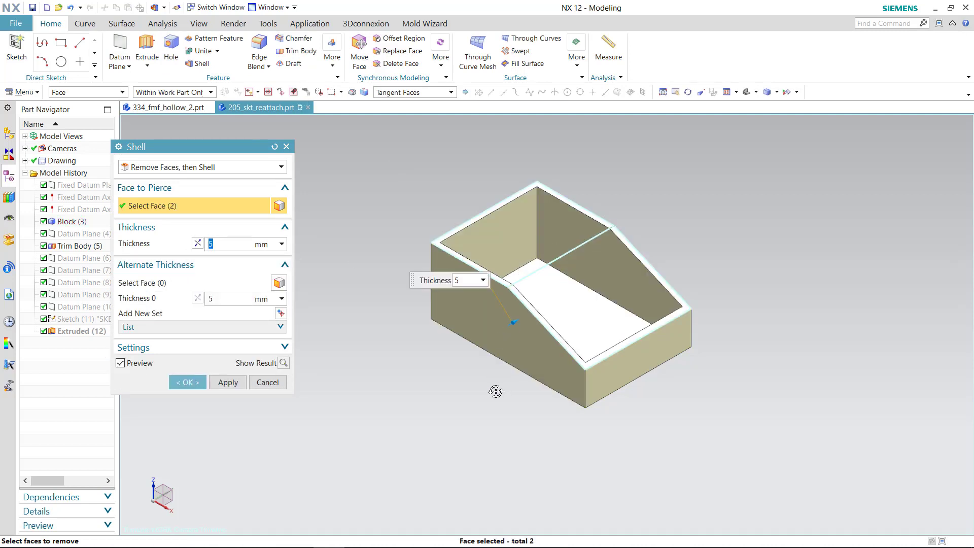
pyautogui.moveTo(496, 392)
pyautogui.mouseDown(button='middle')
pyautogui.moveTo(477, 419)
pyautogui.moveTo(483, 404)
pyautogui.mouseUp(button='middle')
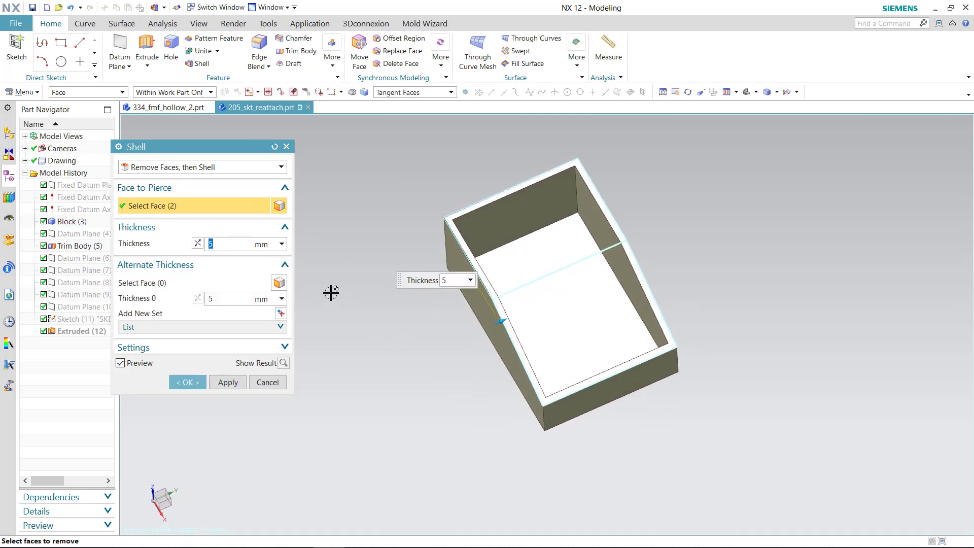
pyautogui.scroll(3, 575, 307)
pyautogui.moveTo(453, 331); pyautogui.dragTo(454, 329)
pyautogui.write('2')
# Add an alternate thickness set making the left wall 10 mm.
pyautogui.click(152, 283)
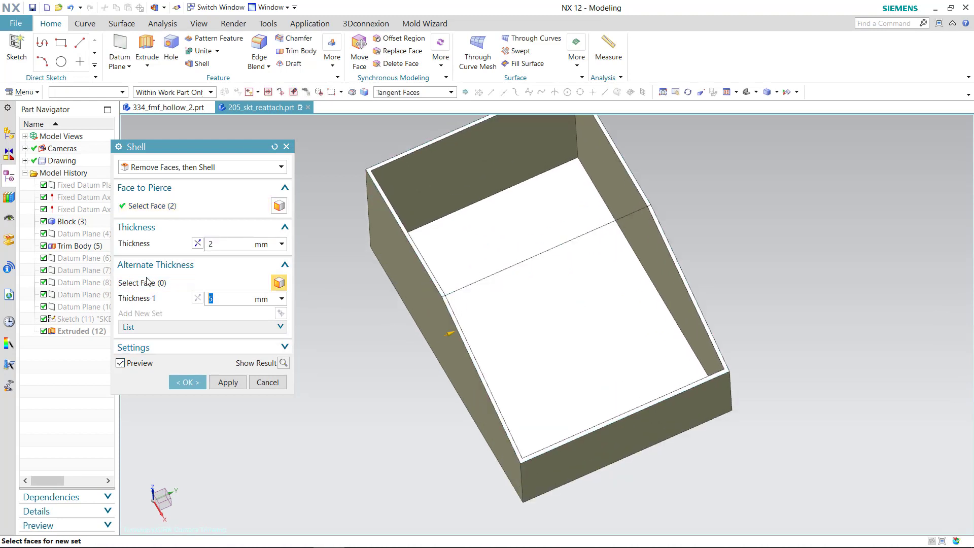
pyautogui.click(411, 278)
pyautogui.moveTo(427, 273)
pyautogui.mouseDown()
pyautogui.moveTo(405, 285)
pyautogui.moveTo(444, 284)
pyautogui.moveTo(406, 289)
pyautogui.moveTo(409, 297)
pyautogui.mouseUp()
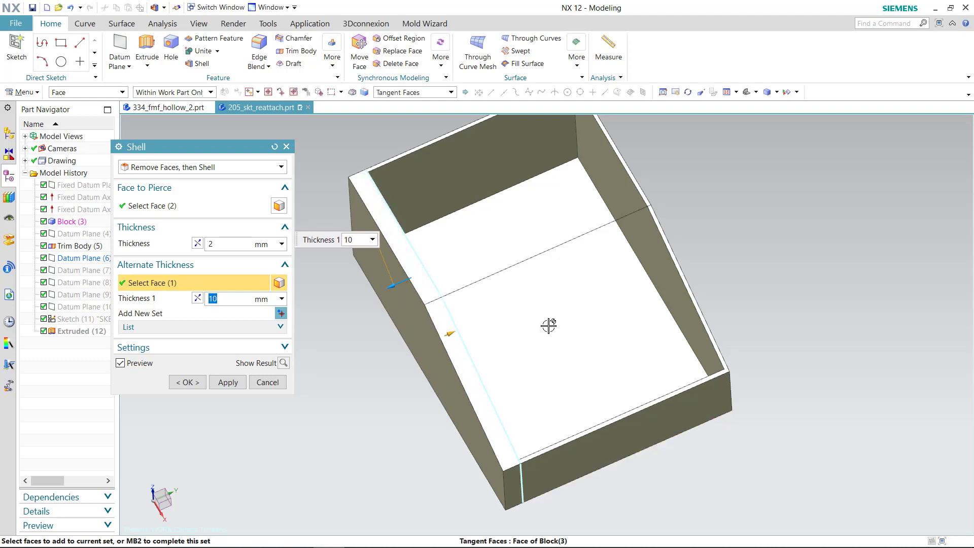
pyautogui.moveTo(547, 324)
pyautogui.mouseDown(button='middle')
pyautogui.moveTo(534, 320)
pyautogui.moveTo(582, 312)
pyautogui.mouseUp(button='middle')
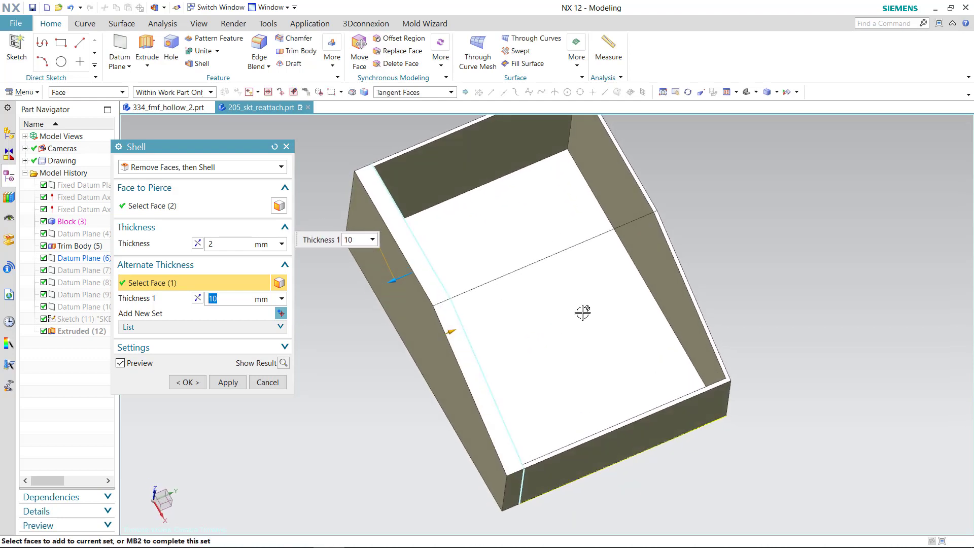
# Add another alternate thickness set making the right wall 15 mm.
pyautogui.click(193, 327)
pyautogui.click(281, 313)
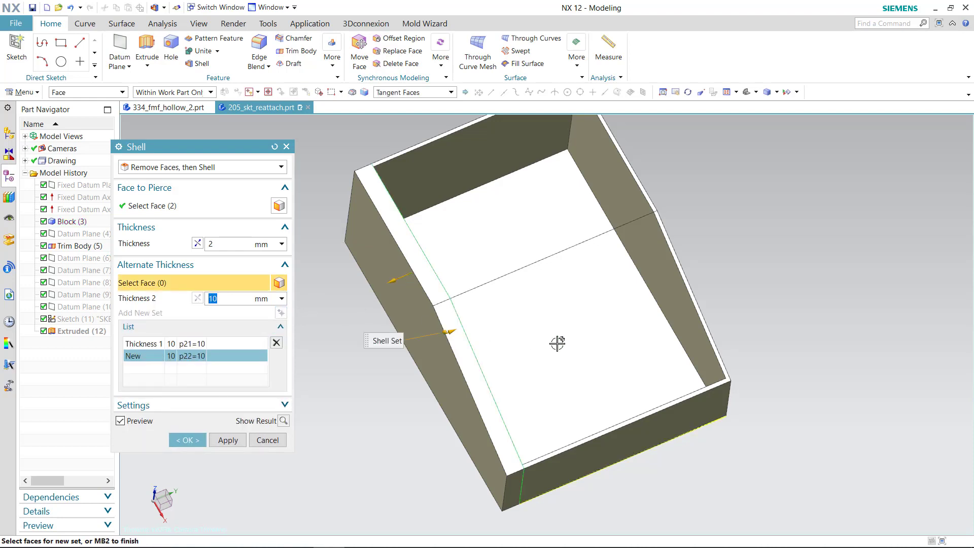
pyautogui.moveTo(557, 341)
pyautogui.mouseDown(button='middle')
pyautogui.moveTo(540, 344)
pyautogui.moveTo(592, 277)
pyautogui.mouseUp(button='middle')
pyautogui.click(643, 211)
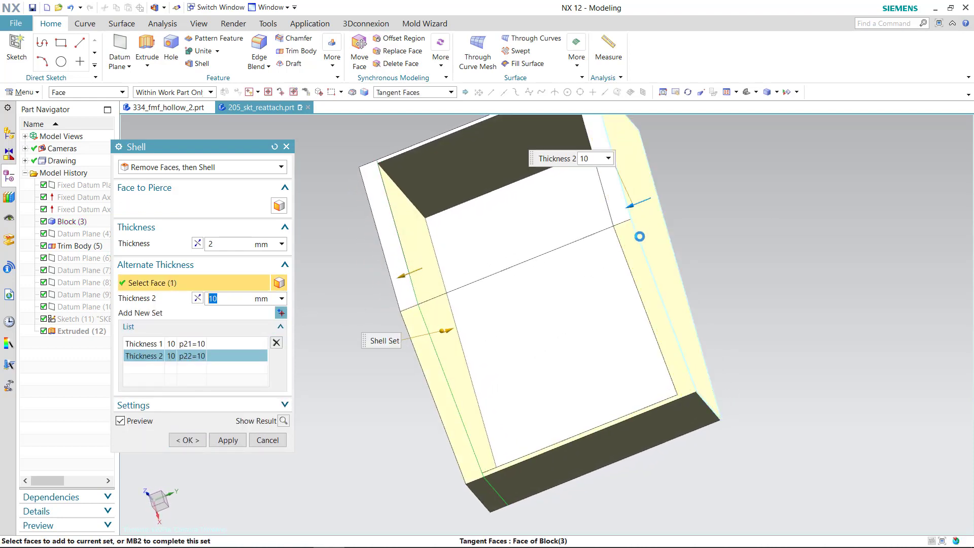
pyautogui.write('15')
pyautogui.press('Return')
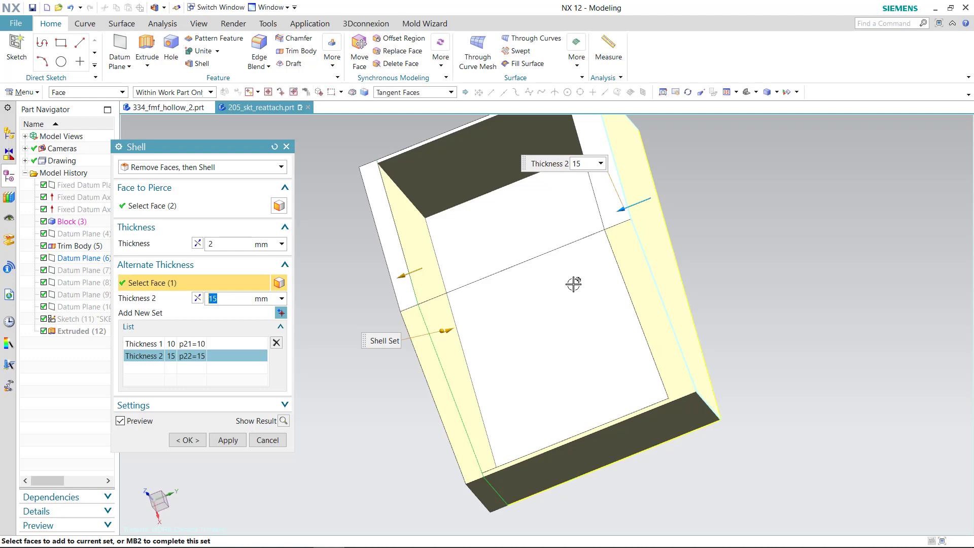
# Add a third set making the front wall 9 mm.
pyautogui.moveTo(572, 283); pyautogui.dragTo(375, 375, button='middle')
pyautogui.middleClick(375, 375)
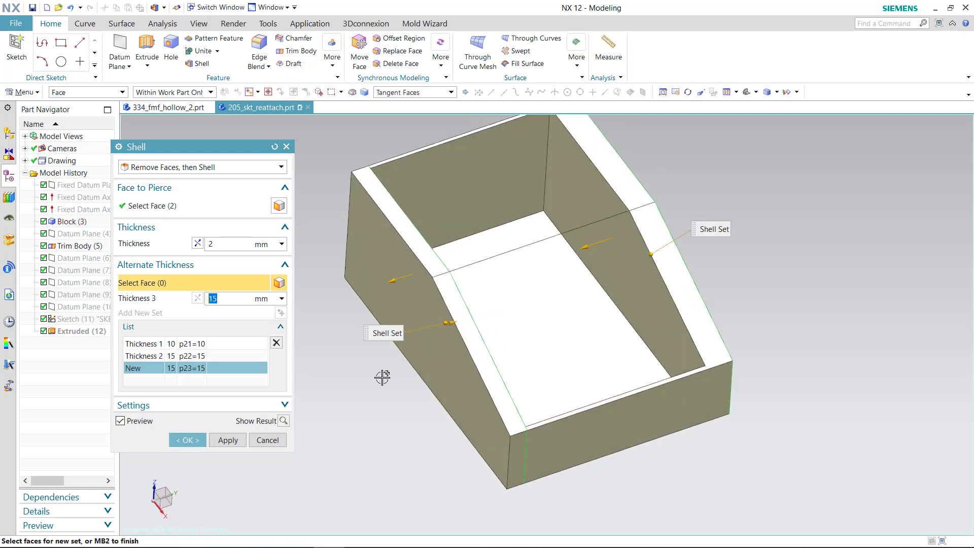
pyautogui.click(562, 422)
pyautogui.write('9')
pyautogui.press('Return')
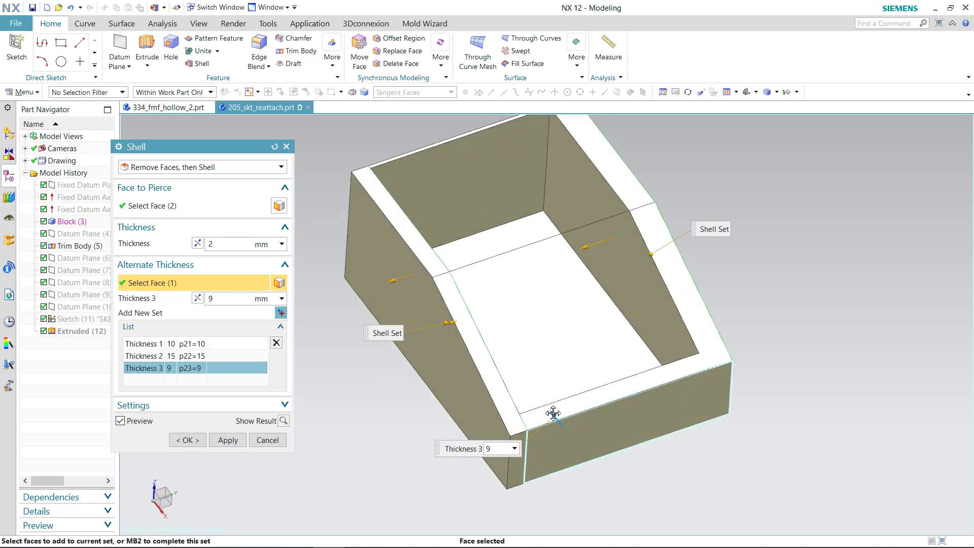
# Make the inner floor 24 mm, then reset the Shell to its defaults.
pyautogui.moveTo(522, 336); pyautogui.dragTo(435, 358, button='middle')
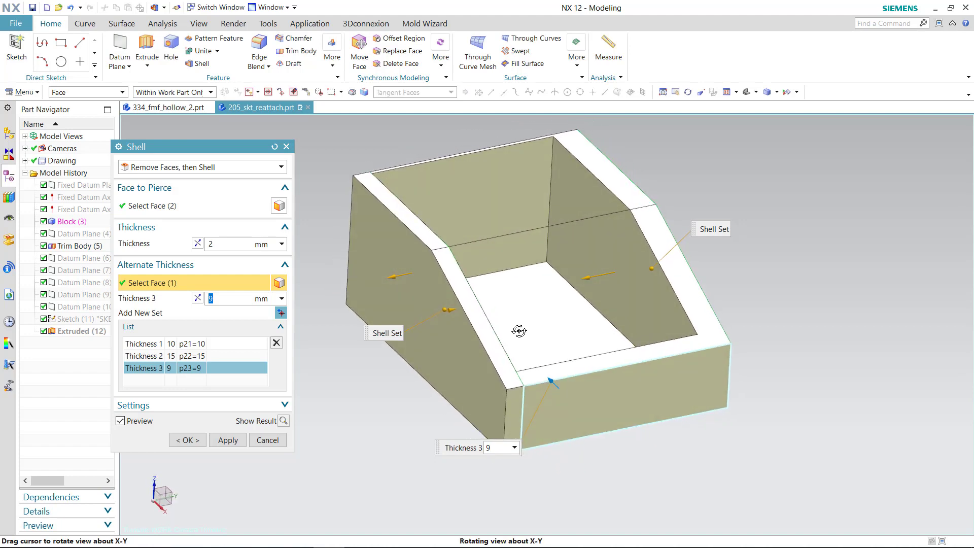
pyautogui.middleClick(434, 358)
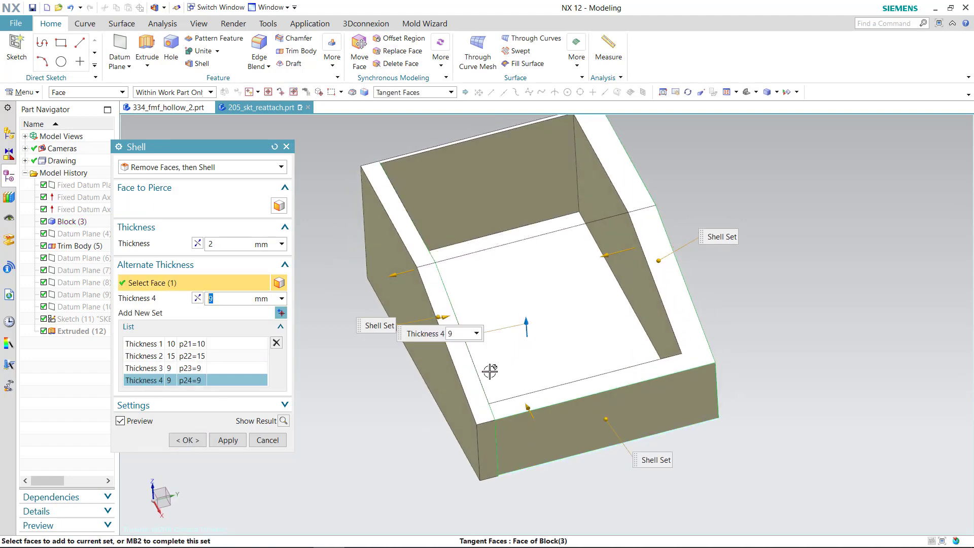
pyautogui.click(530, 328)
pyautogui.moveTo(531, 328); pyautogui.dragTo(522, 350)
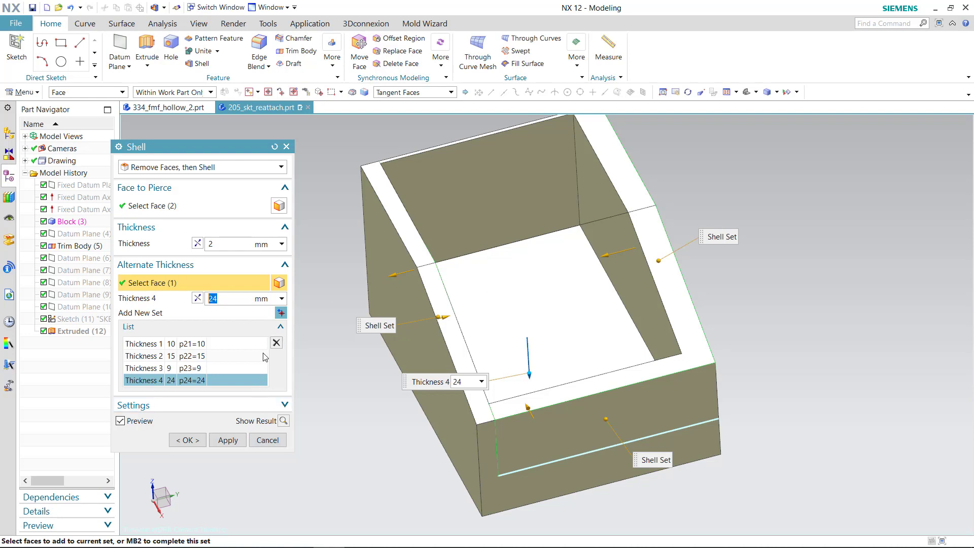
pyautogui.click(274, 147)
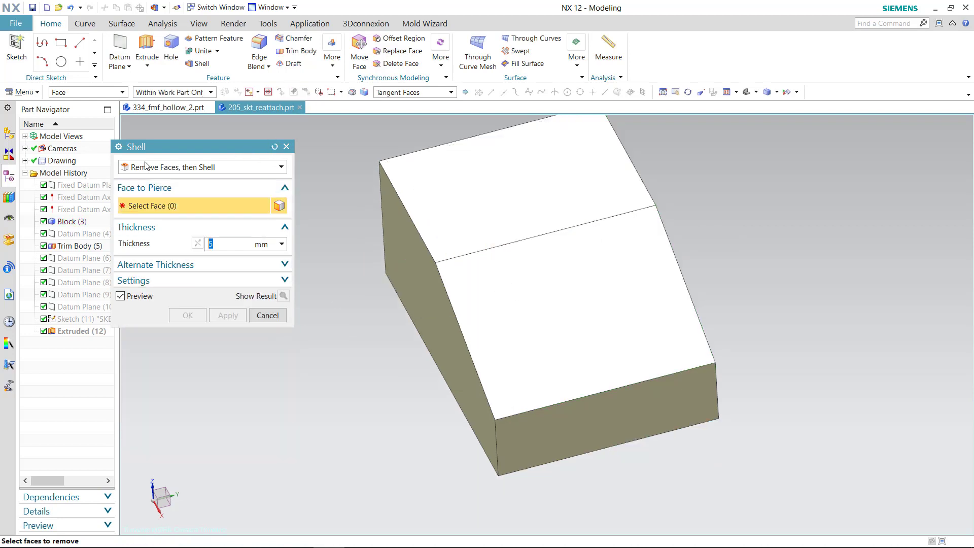
# Switch the Shell type to Shell All Faces and select the ramp block body at 5 mm.
pyautogui.click(147, 167)
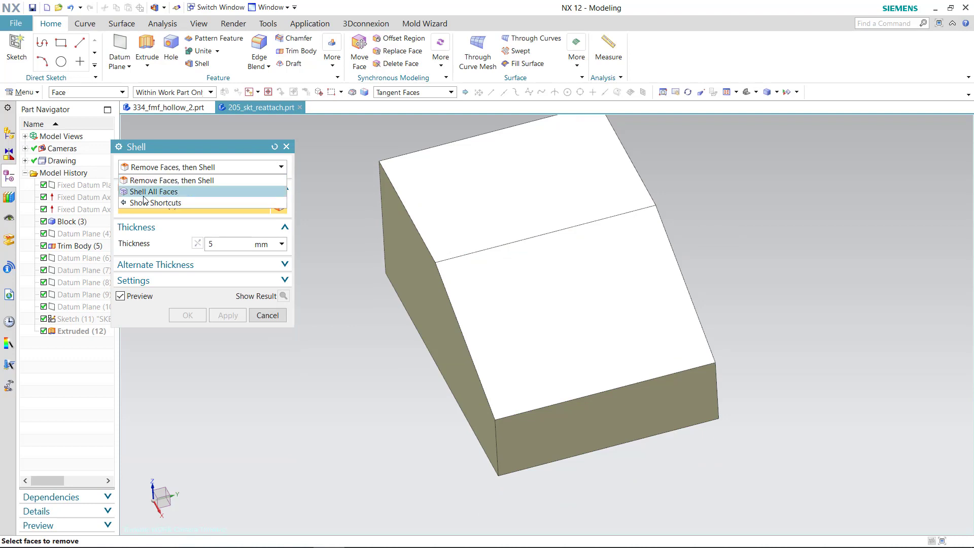
pyautogui.click(144, 195)
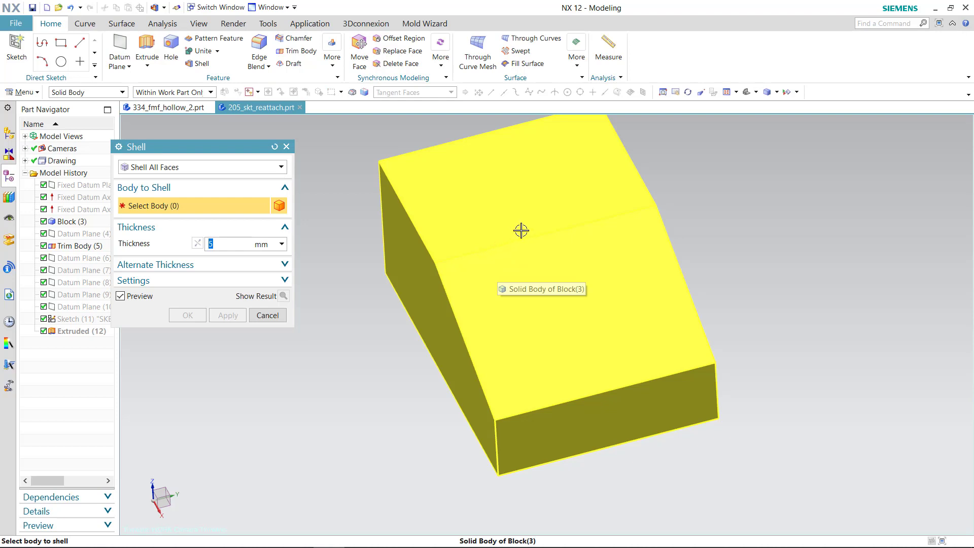
pyautogui.click(562, 295)
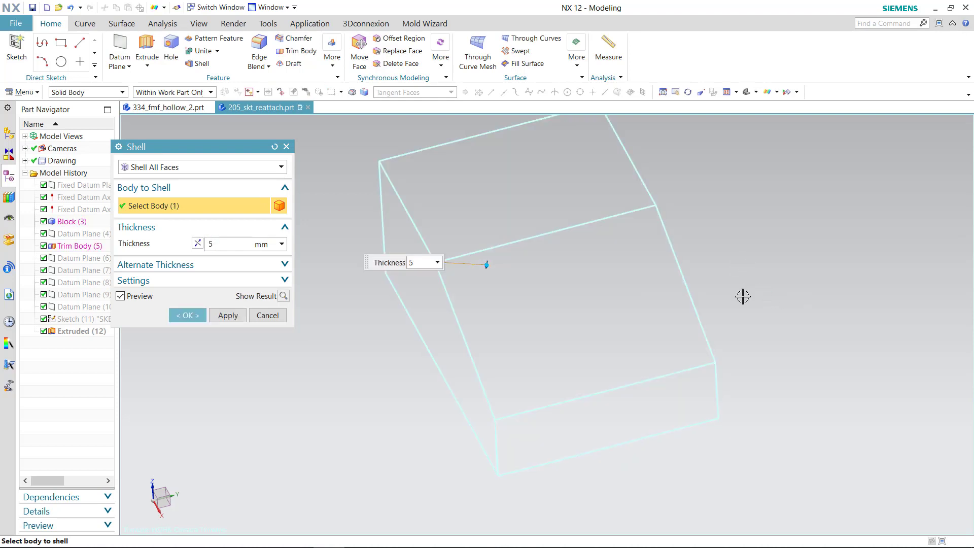
# Toggle the display to wireframe and back to shaded to inspect the shell preview.
pyautogui.rightClick(341, 137)
pyautogui.moveTo(381, 300)
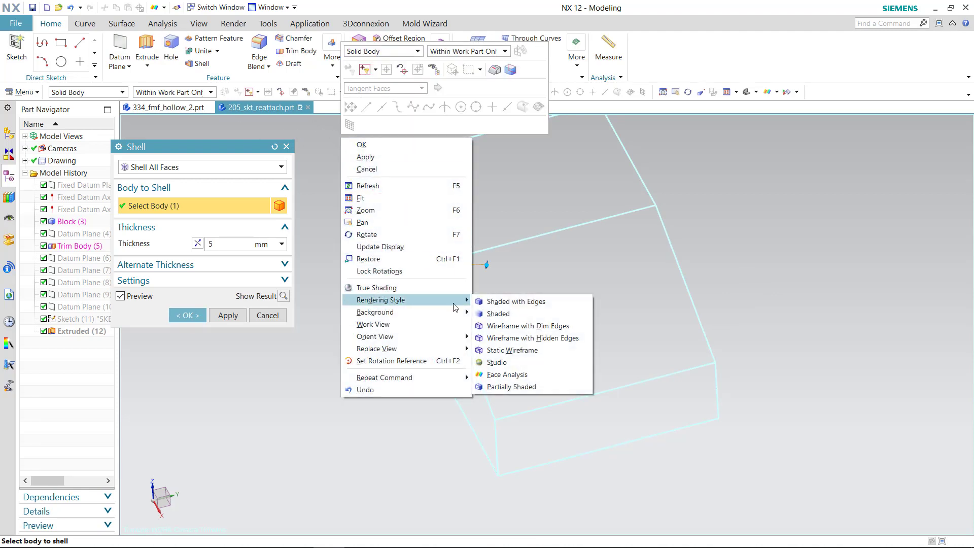
pyautogui.click(512, 350)
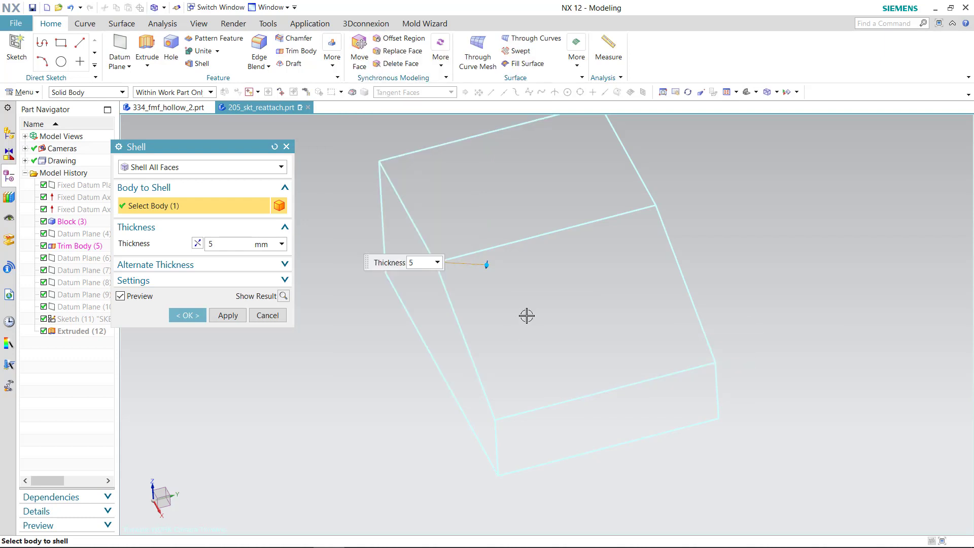
pyautogui.rightClick(304, 181)
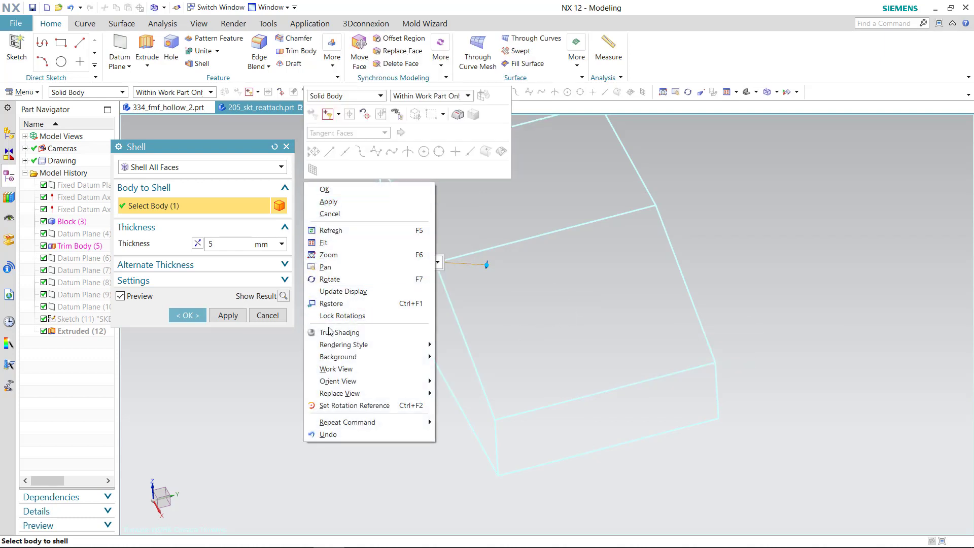
pyautogui.click(283, 374)
pyautogui.moveTo(477, 315); pyautogui.dragTo(607, 229, button='middle')
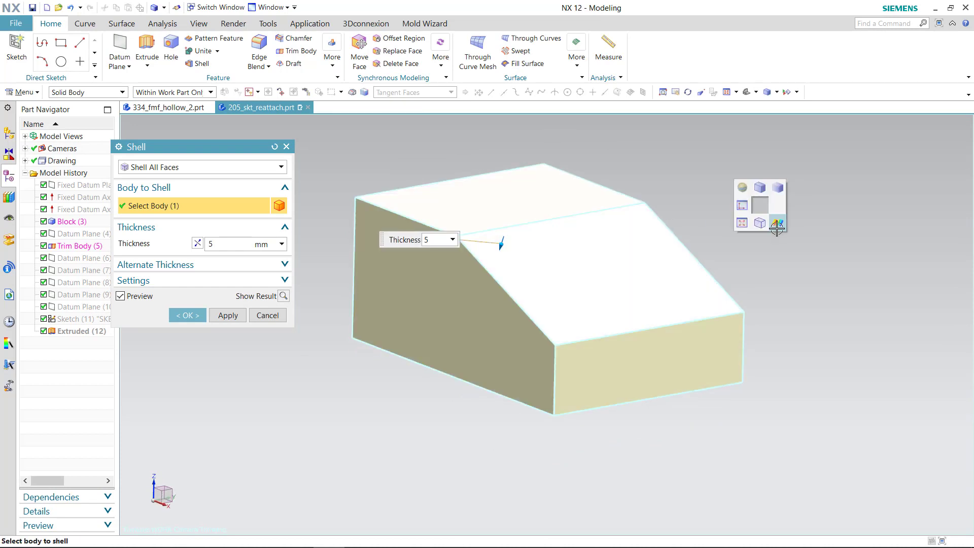
# View the 5 mm shell preview in static wireframe, refresh it, and orbit around it.
pyautogui.rightClick(768, 210)
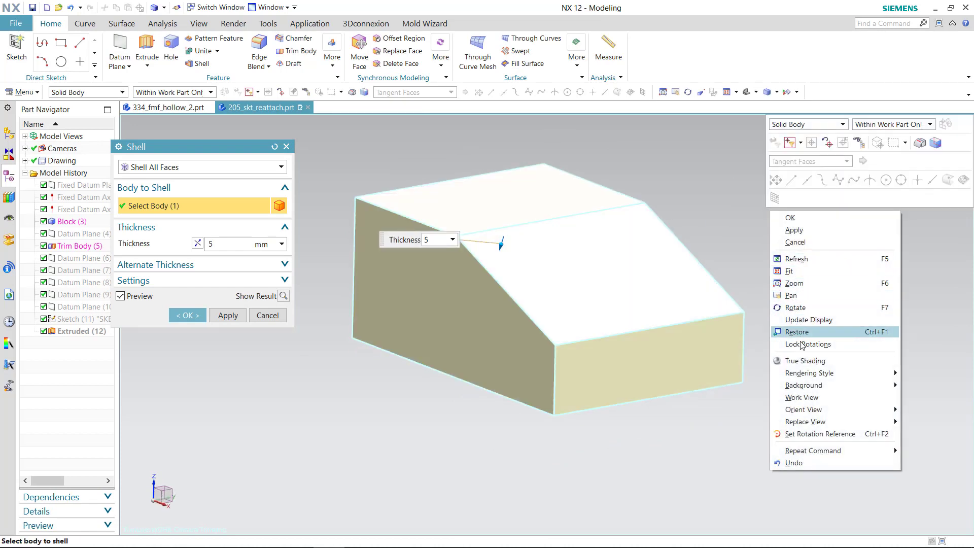
pyautogui.moveTo(808, 373)
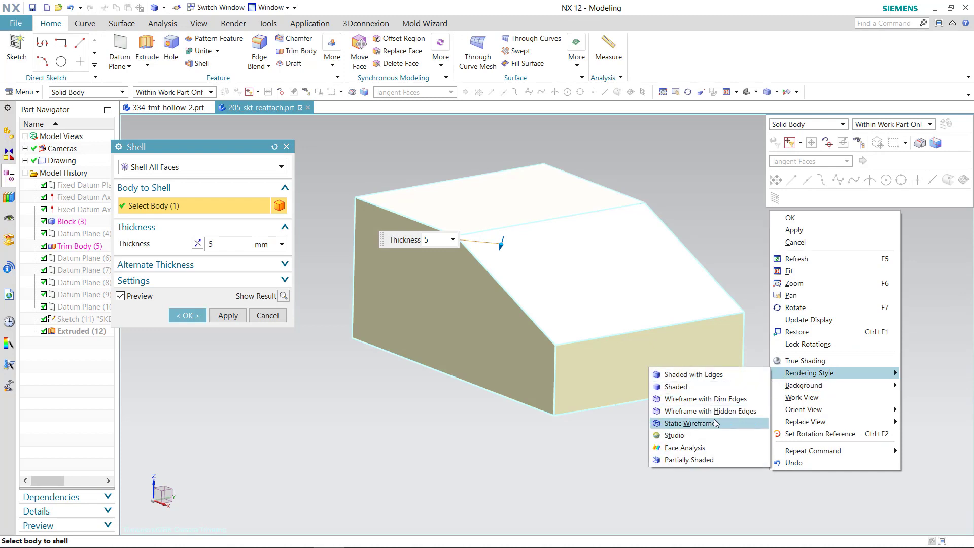
pyautogui.click(700, 424)
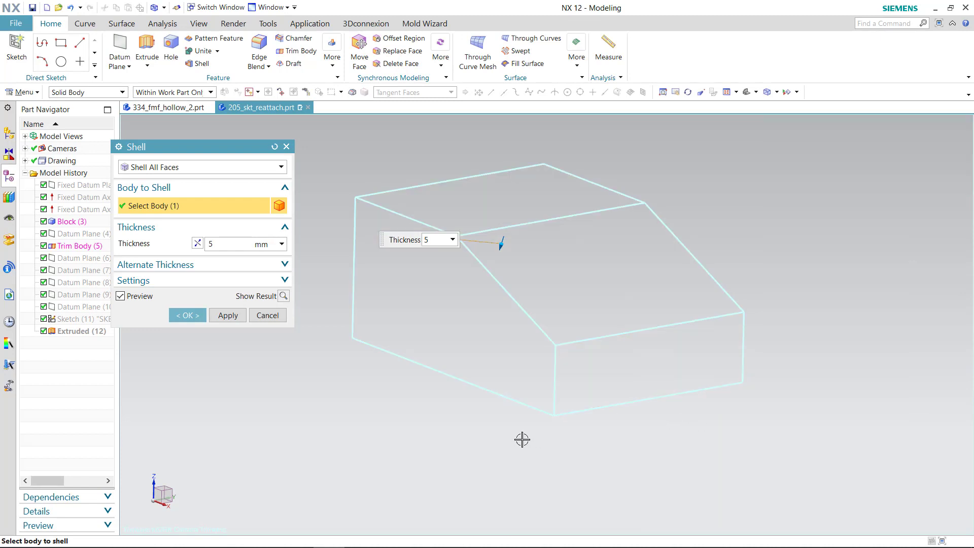
pyautogui.moveTo(522, 439); pyautogui.dragTo(488, 424, button='middle')
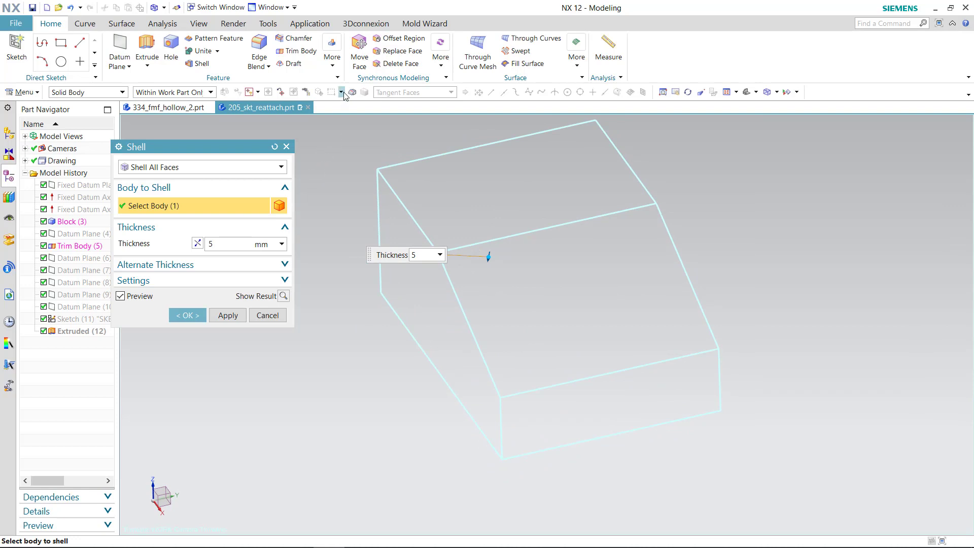
pyautogui.moveTo(542, 330)
pyautogui.mouseDown(button='middle')
pyautogui.moveTo(561, 292)
pyautogui.moveTo(561, 302)
pyautogui.mouseUp(button='middle')
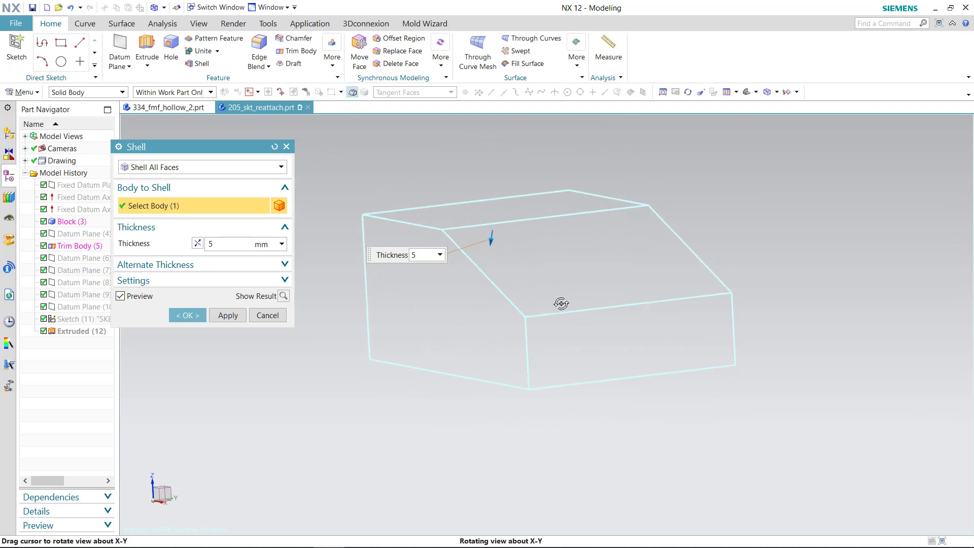
pyautogui.rightClick(406, 170)
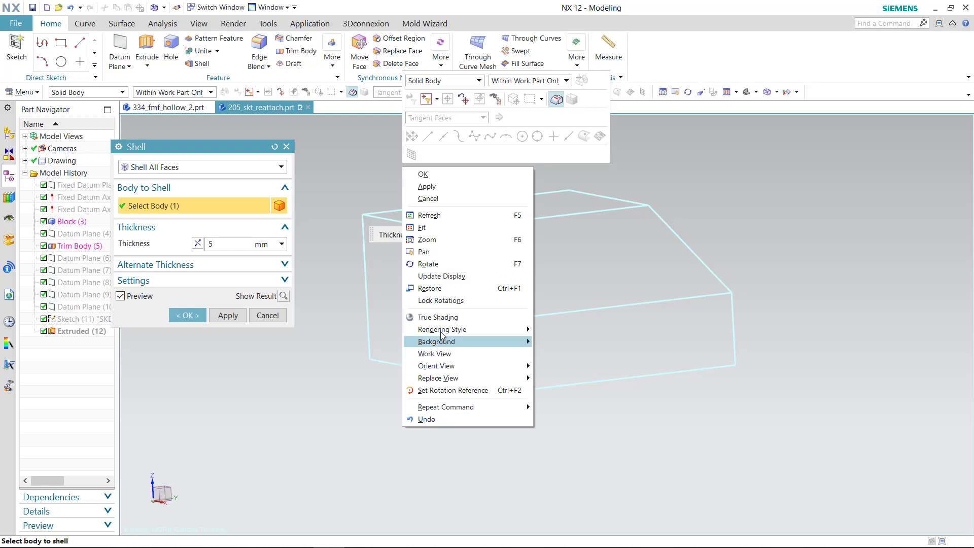
pyautogui.click(448, 277)
pyautogui.moveTo(456, 310)
pyautogui.mouseDown(button='middle')
pyautogui.moveTo(550, 366)
pyautogui.moveTo(493, 446)
pyautogui.mouseUp(button='middle')
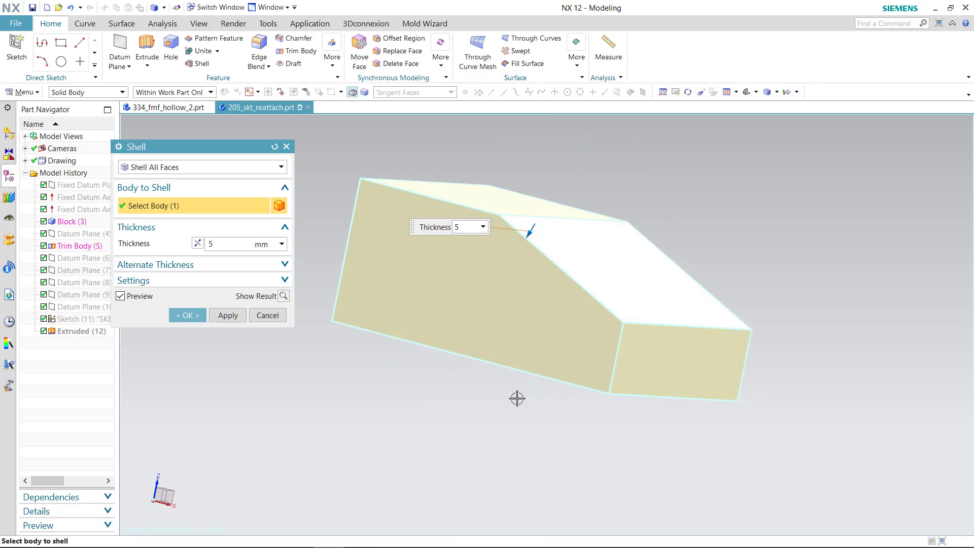
pyautogui.moveTo(517, 398)
pyautogui.mouseDown(button='middle')
pyautogui.moveTo(478, 461)
pyautogui.moveTo(485, 415)
pyautogui.mouseUp(button='middle')
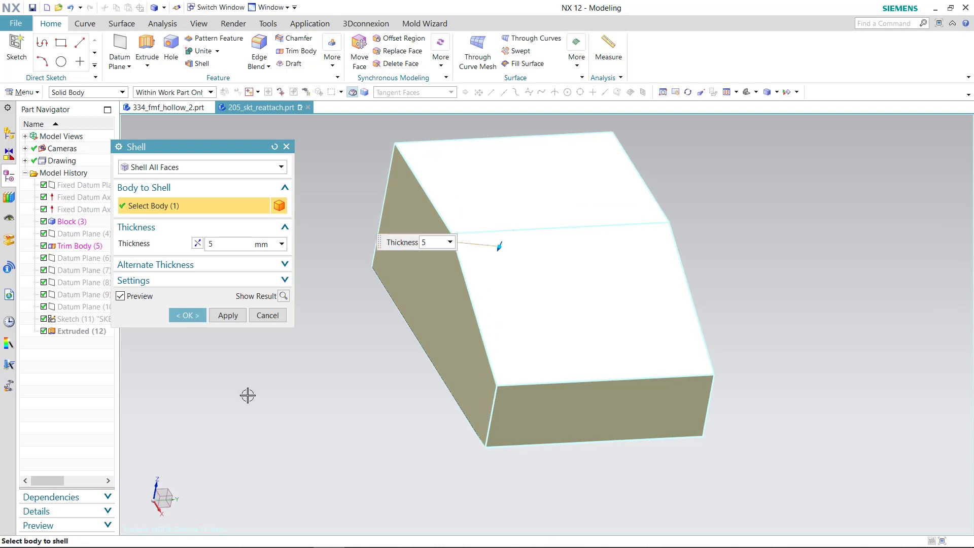
# Create the 5 mm closed shell as Shell (13) and check it in the history.
pyautogui.middleClick(333, 382)
pyautogui.rightClick(457, 335)
pyautogui.click(278, 268)
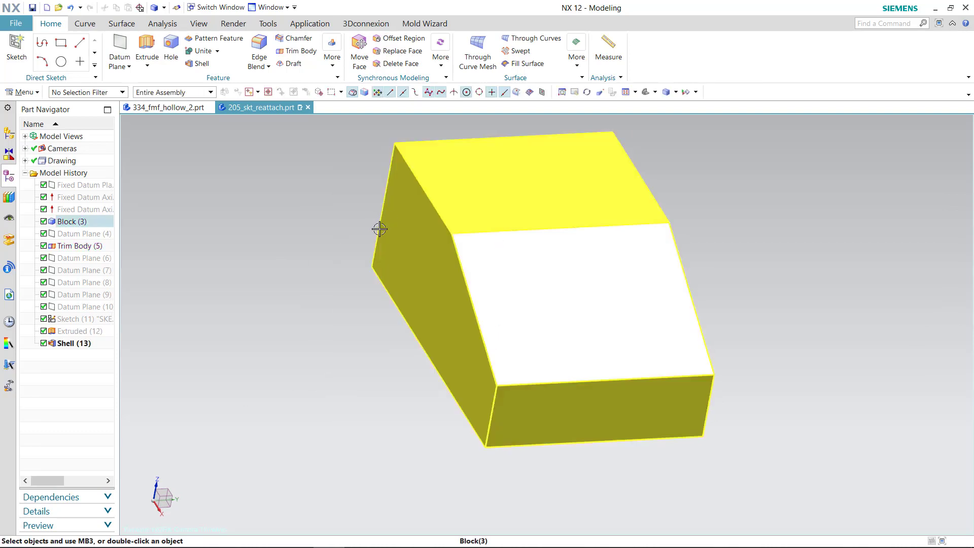
pyautogui.click(59, 344)
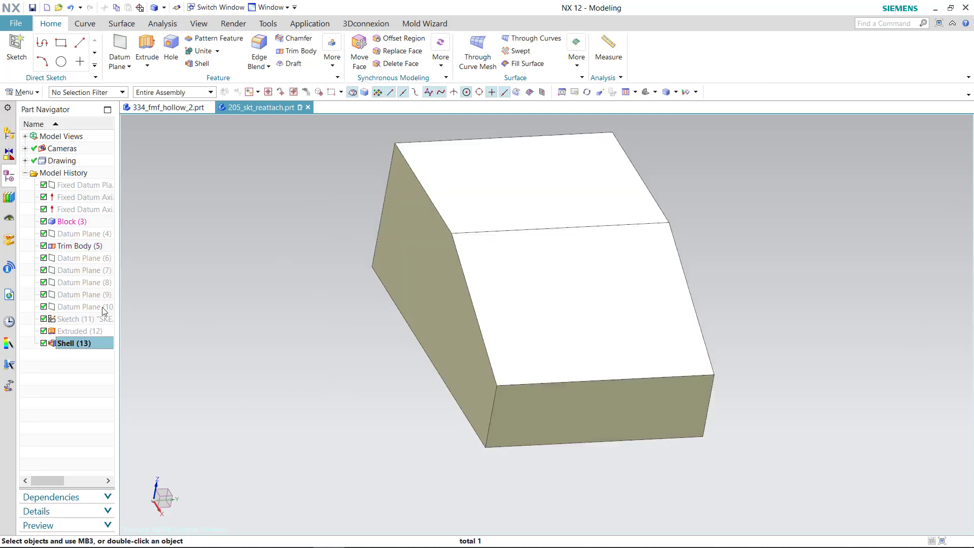
pyautogui.click(148, 275)
pyautogui.moveTo(521, 311)
pyautogui.mouseDown(button='middle')
pyautogui.moveTo(495, 310)
pyautogui.moveTo(516, 315)
pyautogui.mouseUp(button='middle')
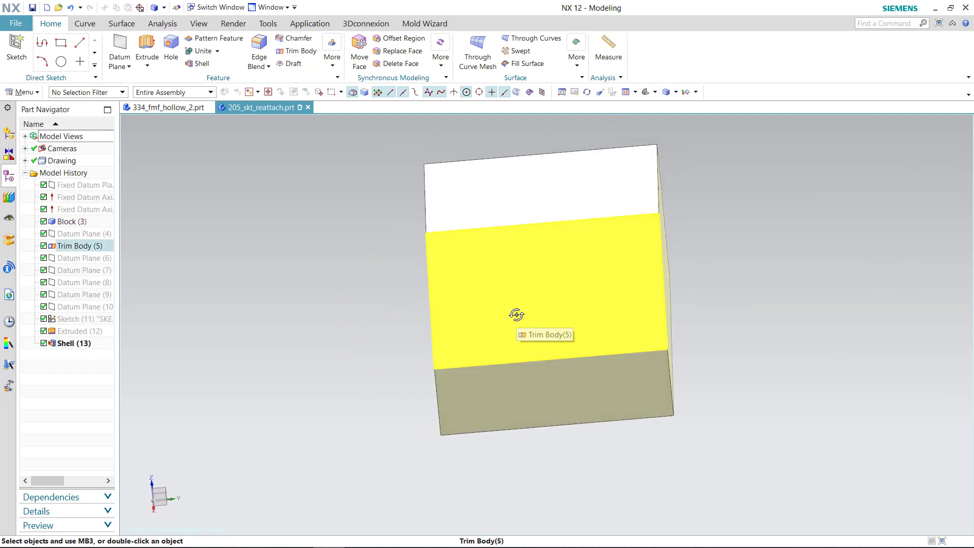
# Section the ramp block to inspect its hollow interior, then close the section view.
pyautogui.hotkey('ctrl', 'h')
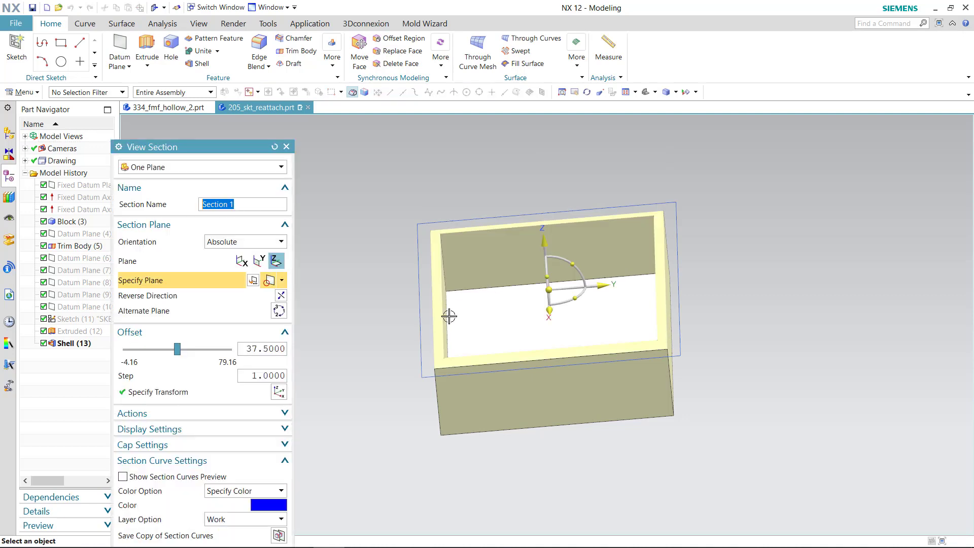
pyautogui.moveTo(387, 340)
pyautogui.mouseDown(button='middle')
pyautogui.moveTo(404, 370)
pyautogui.moveTo(406, 345)
pyautogui.mouseUp(button='middle')
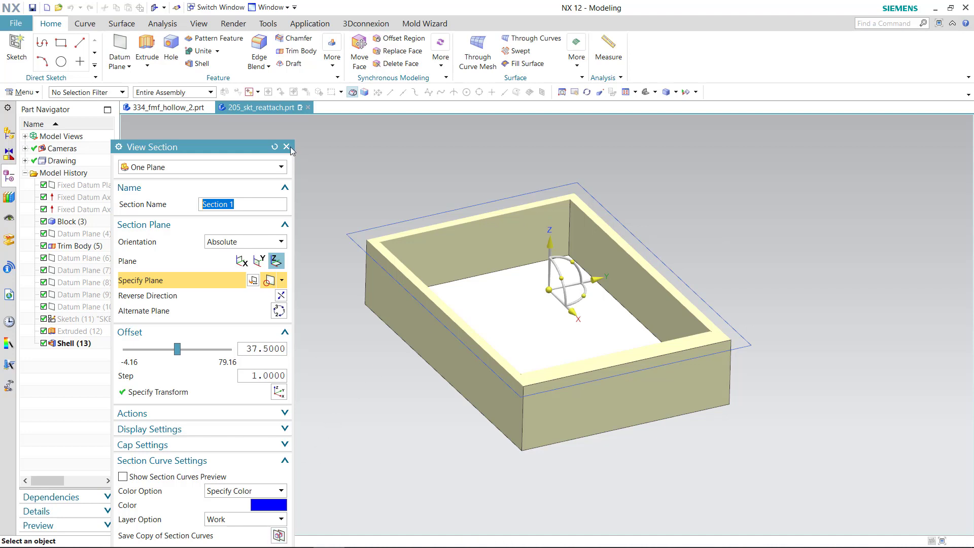
pyautogui.moveTo(248, 152); pyautogui.dragTo(247, 114)
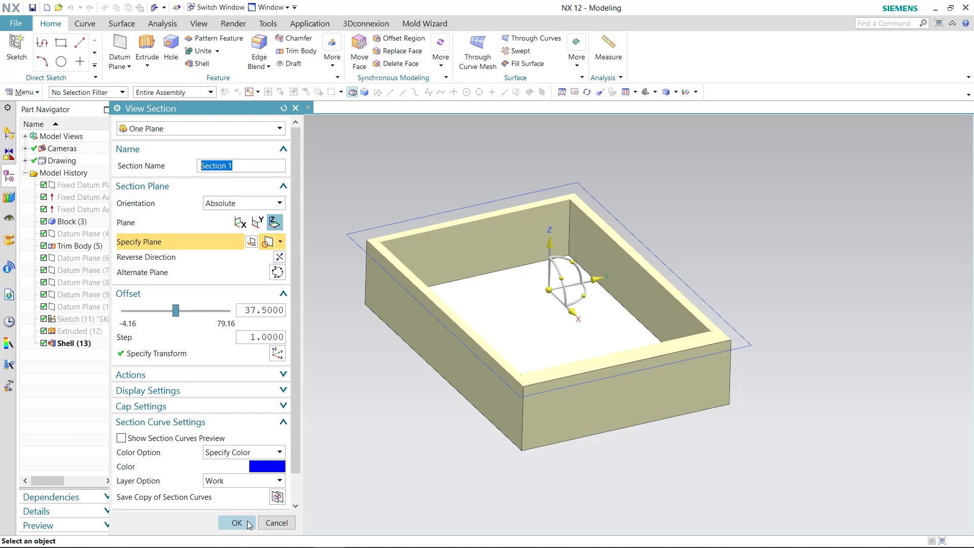
pyautogui.click(277, 522)
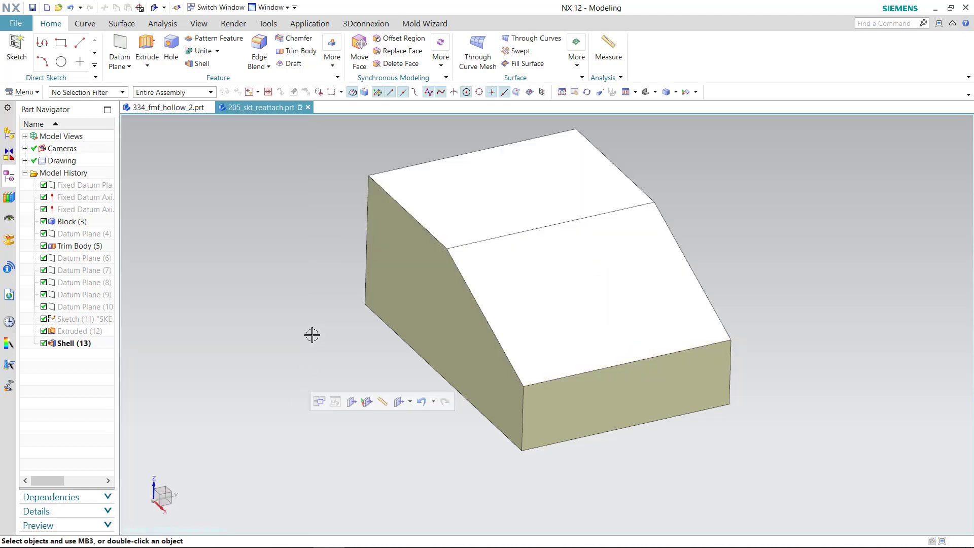
# Delete the Shell (13) feature from the Part Navigator.
pyautogui.click(70, 344)
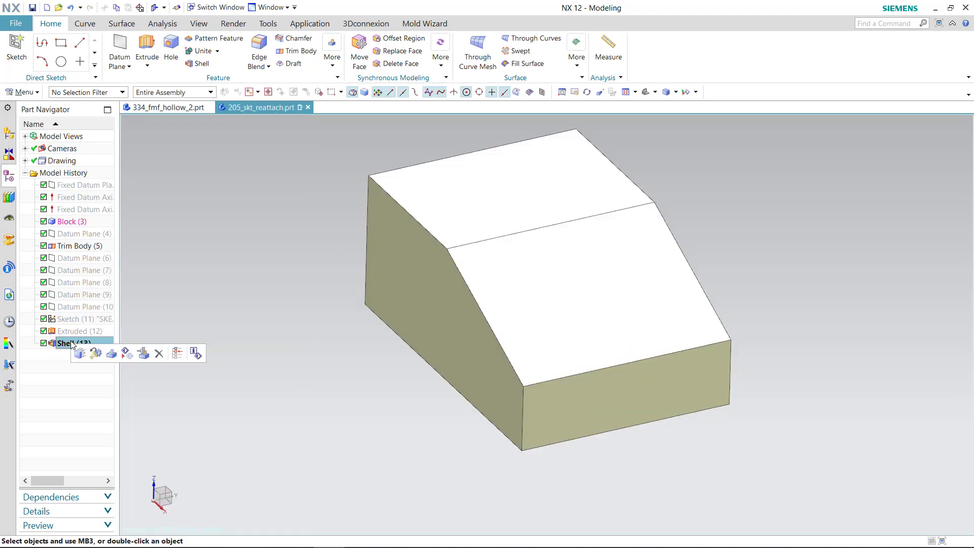
pyautogui.rightClick(70, 345)
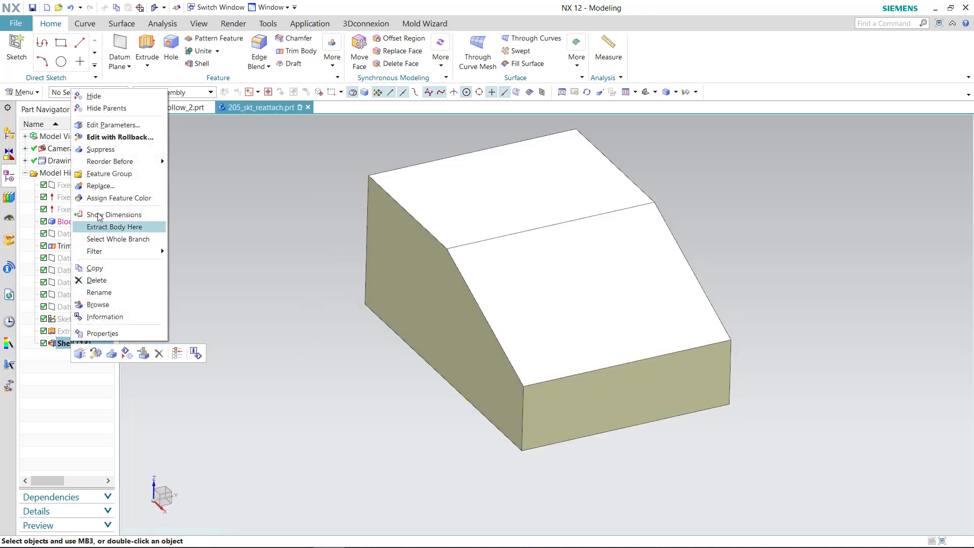
pyautogui.click(97, 279)
# Try a Remove Faces, then Shell on the sloped top face, then cancel it.
pyautogui.click(197, 63)
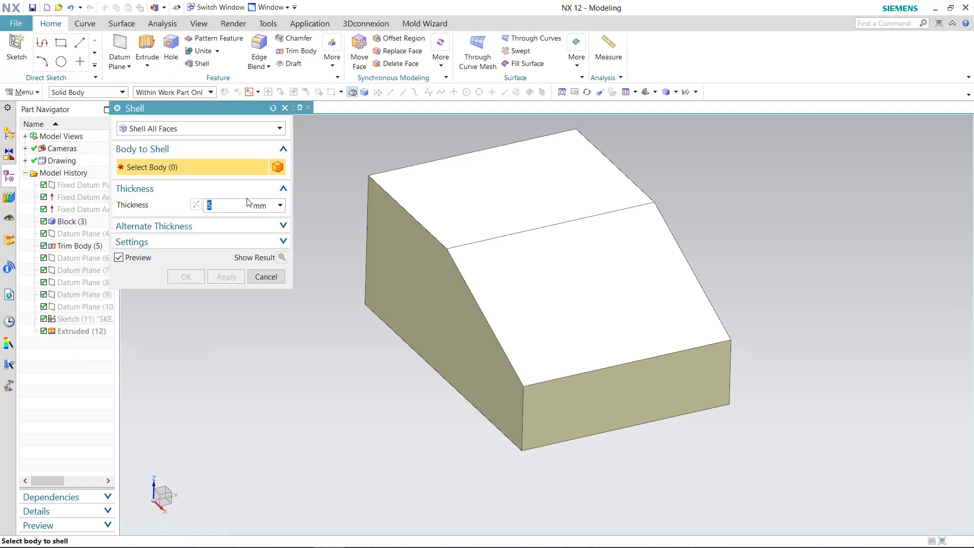
pyautogui.click(166, 130)
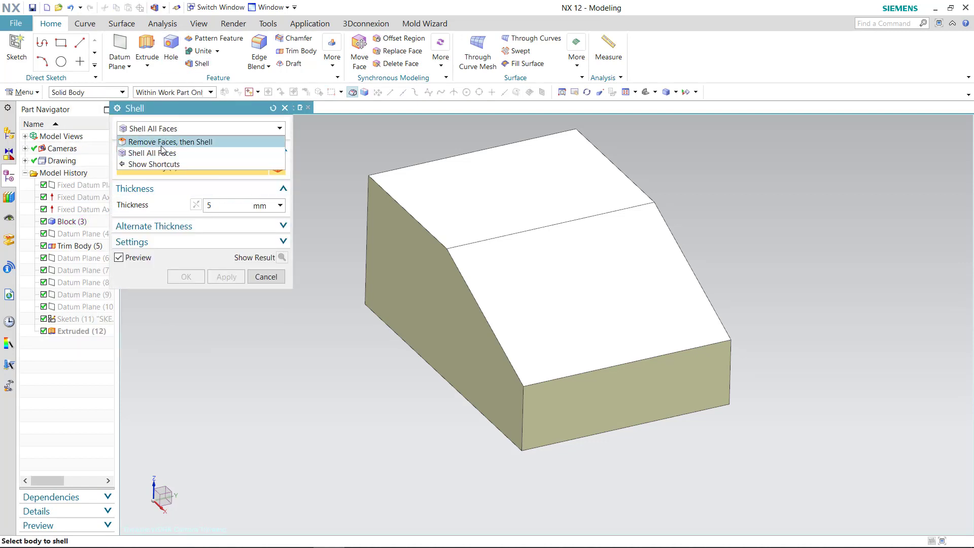
pyautogui.click(185, 242)
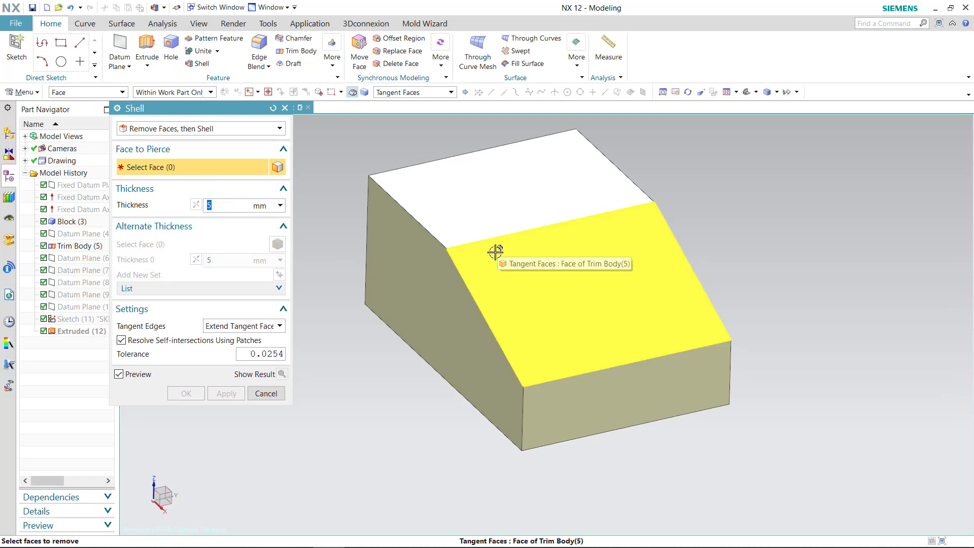
pyautogui.click(542, 278)
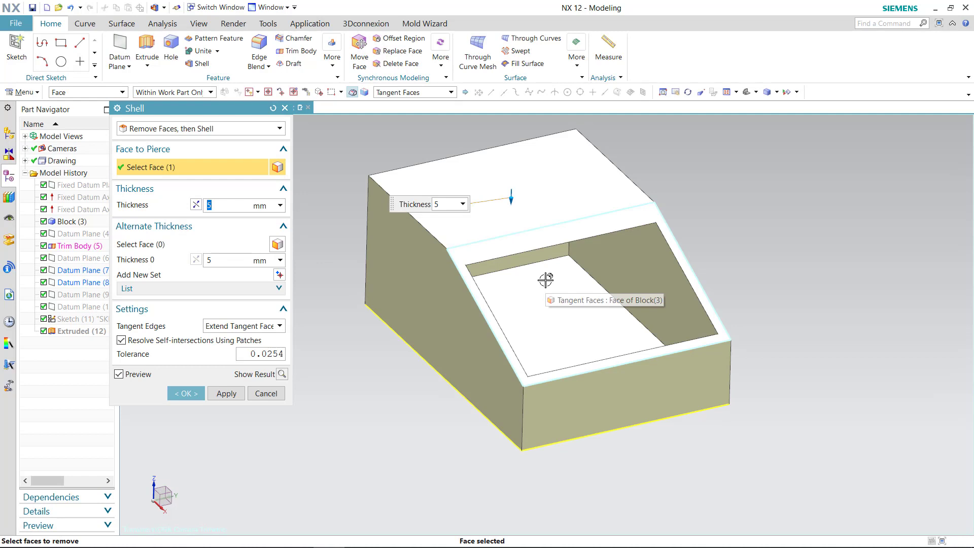
pyautogui.keyDown('shift'); pyautogui.click(529, 256); pyautogui.keyUp('shift')
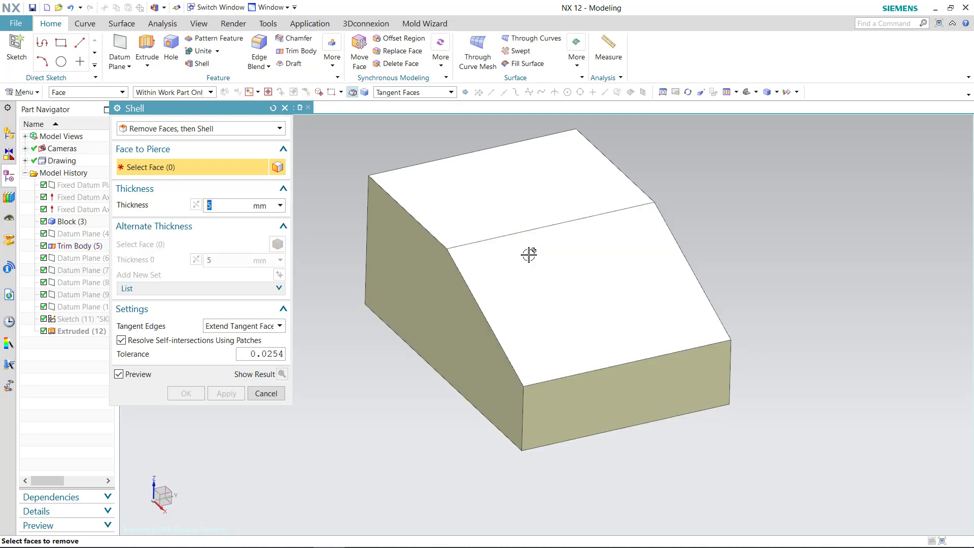
pyautogui.rightClick(398, 399)
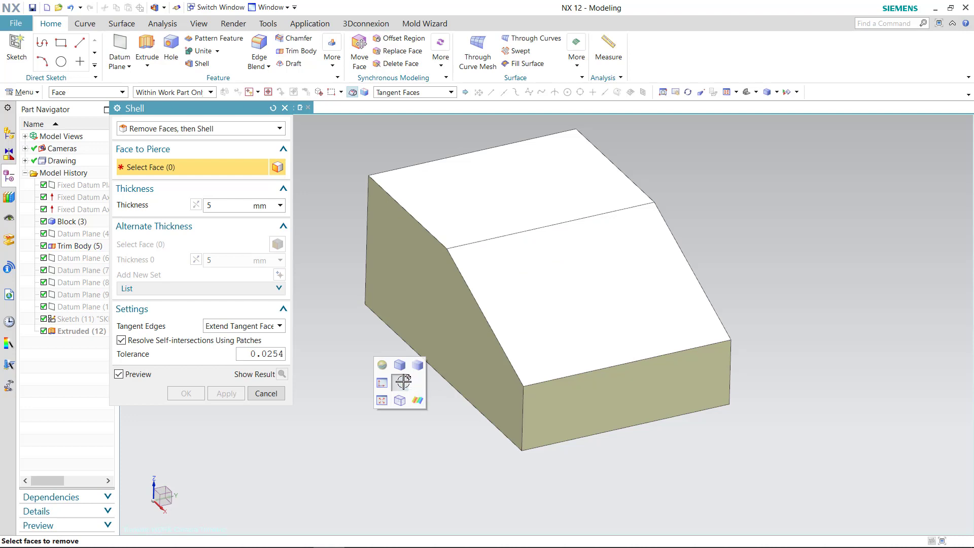
pyautogui.click(257, 391)
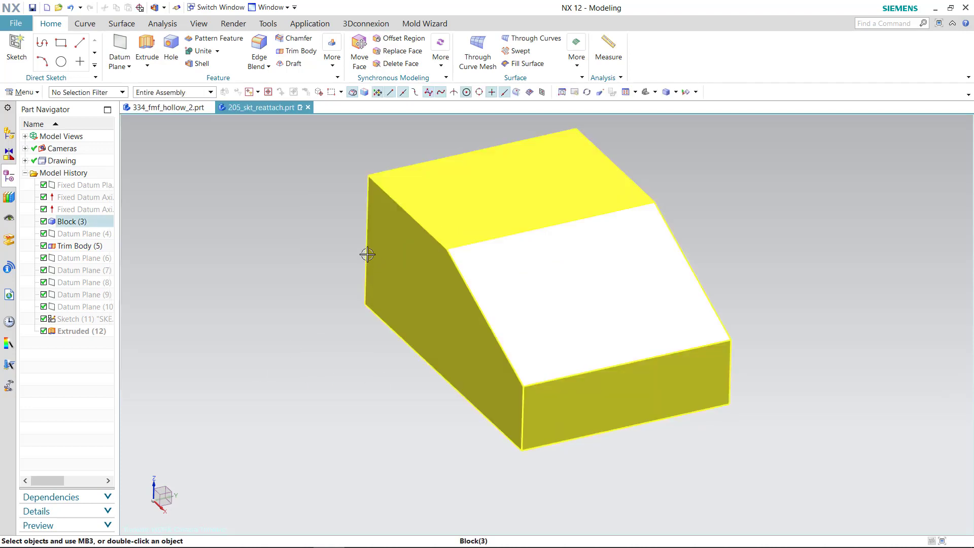
pyautogui.rightClick(203, 255)
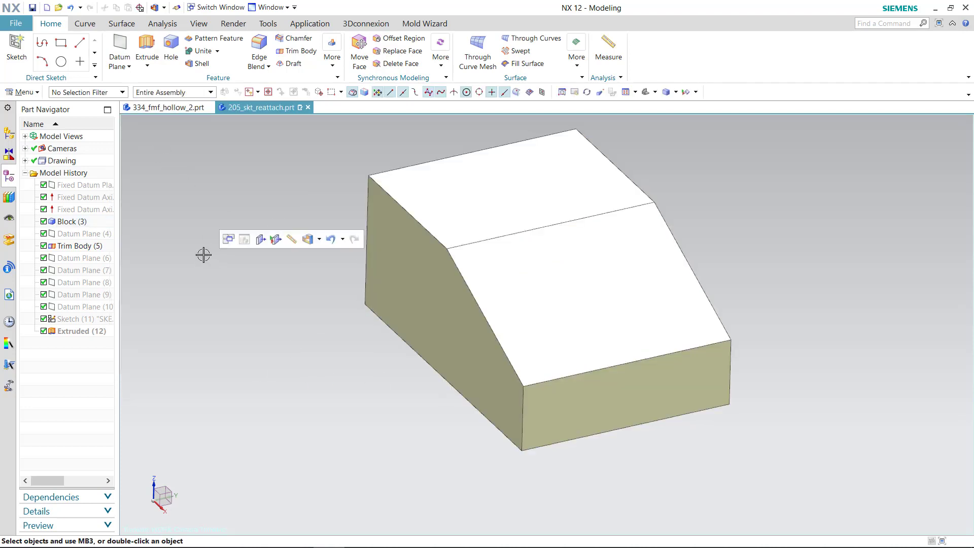